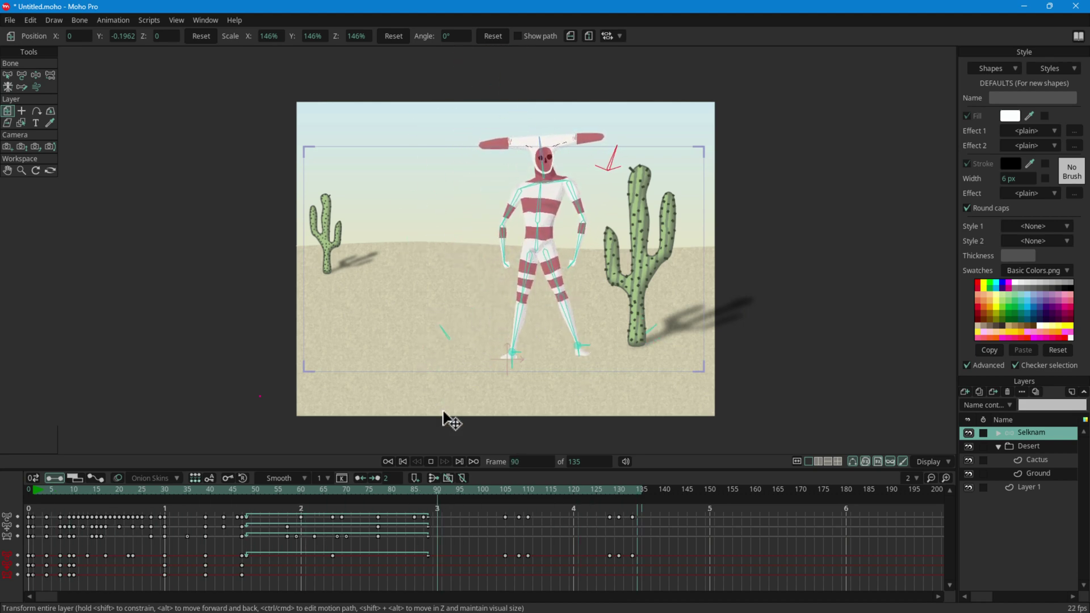
Stop the animation playback and create a new blank document, leaving it as the active project.
{"action": "left_click", "coordinate": [430, 462]}
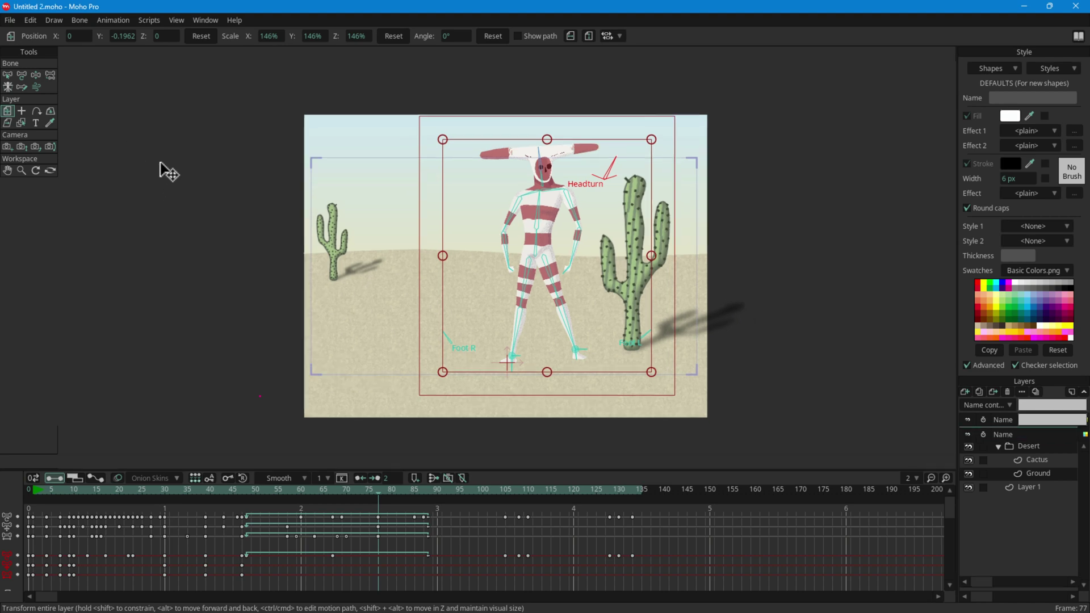
{"action": "key", "text": "ctrl+n"}
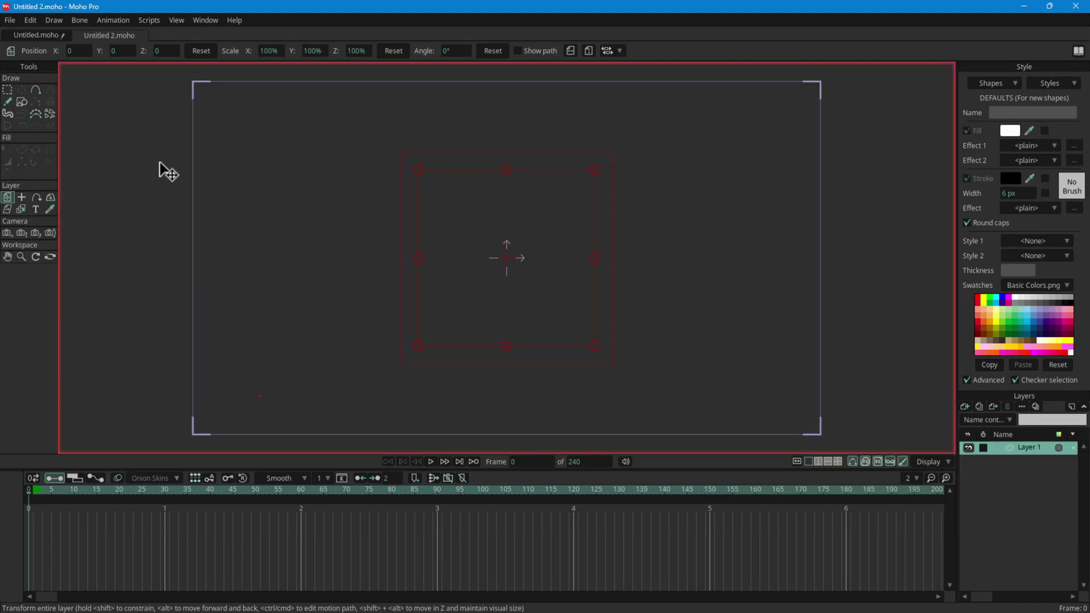
{"action": "left_click", "coordinate": [34, 33]}
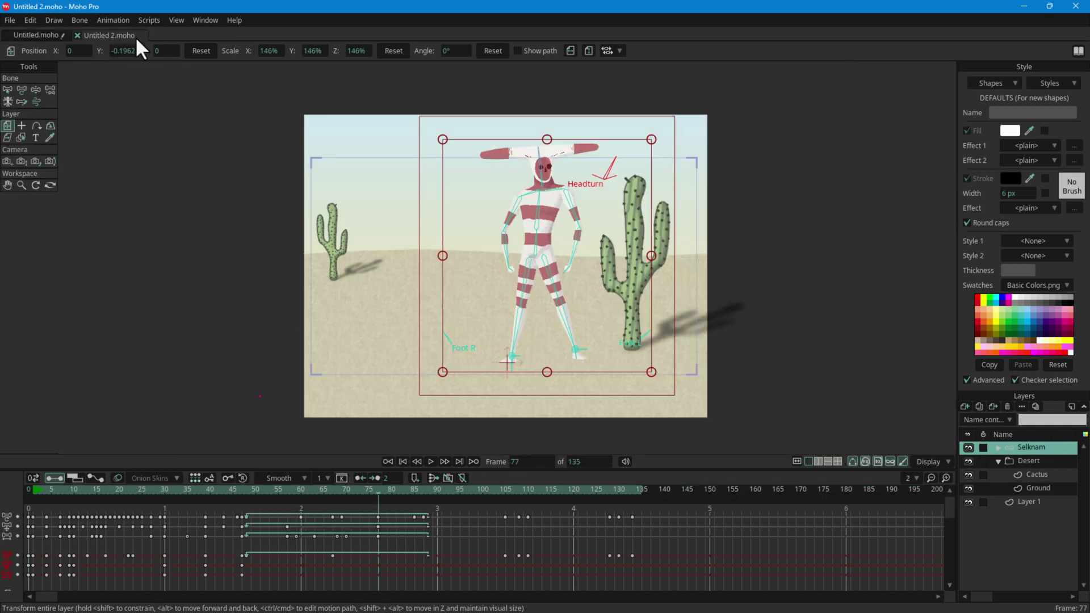
{"action": "left_click", "coordinate": [136, 37]}
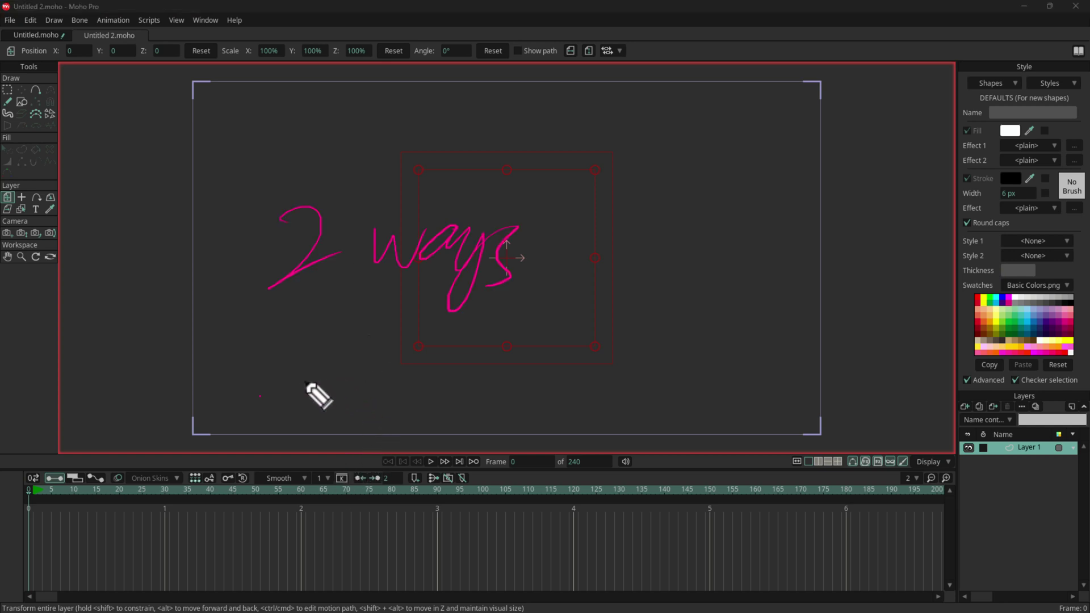
{"action": "mouse_move", "coordinate": [361, 202]}
{"action": "left_mouse_down"}
{"action": "mouse_move", "coordinate": [360, 134]}
{"action": "mouse_move", "coordinate": [368, 185]}
{"action": "left_mouse_up"}
{"action": "mouse_move", "coordinate": [585, 304]}
{"action": "left_mouse_down"}
{"action": "mouse_move", "coordinate": [883, 181]}
{"action": "mouse_move", "coordinate": [1047, 85]}
{"action": "left_mouse_up"}
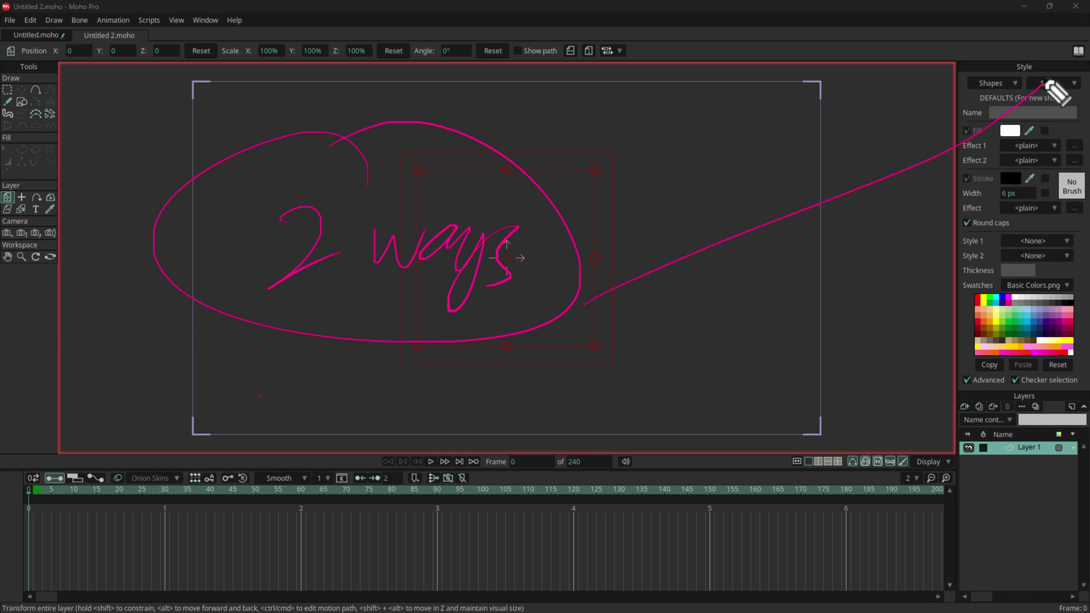
{"action": "left_click_drag", "start_coordinate": [1077, 35], "coordinate": [1086, 70]}
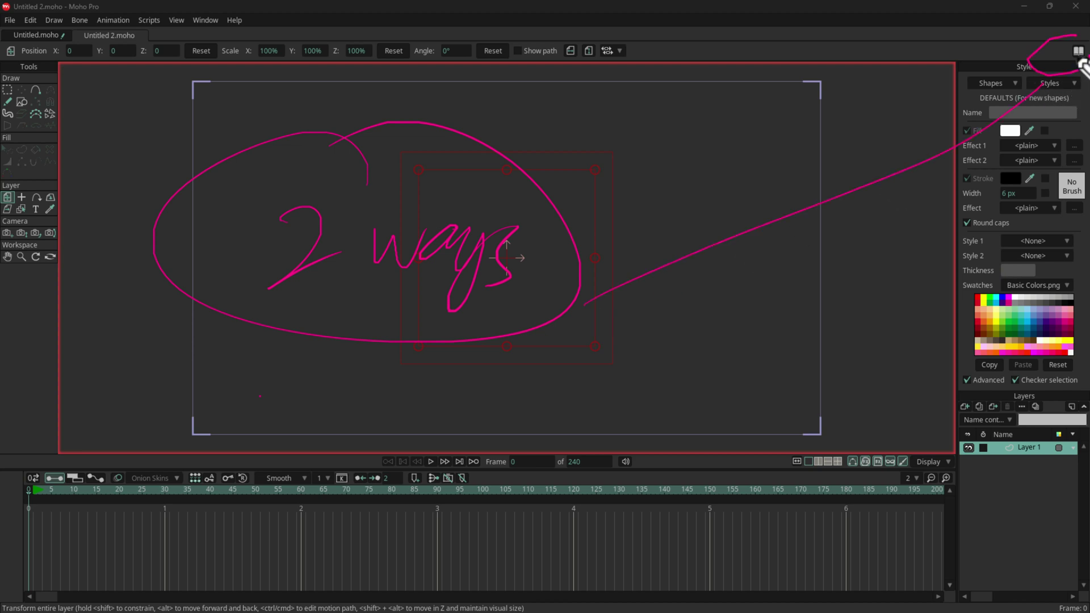
{"action": "mouse_move", "coordinate": [175, 230]}
{"action": "left_mouse_down"}
{"action": "mouse_move", "coordinate": [94, 105]}
{"action": "mouse_move", "coordinate": [21, 35]}
{"action": "left_mouse_up"}
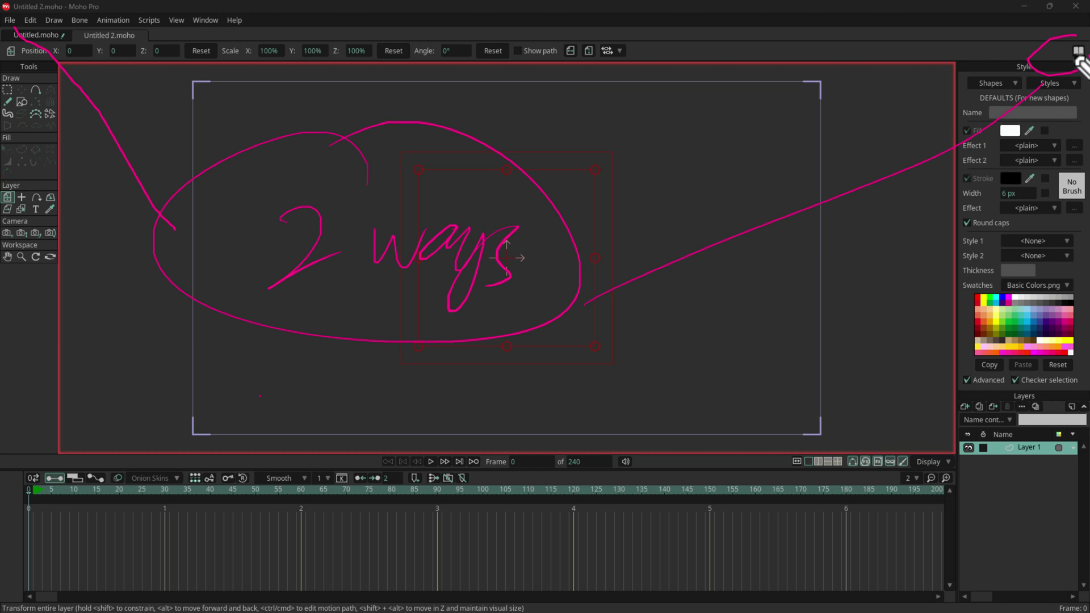
{"action": "key", "text": "ctrl+shift+alt+4"}
Browse the import library's categories, including the Other Characters and Anime Studio Pro 11 character collections and the Effects.
{"action": "left_click", "coordinate": [10, 20]}
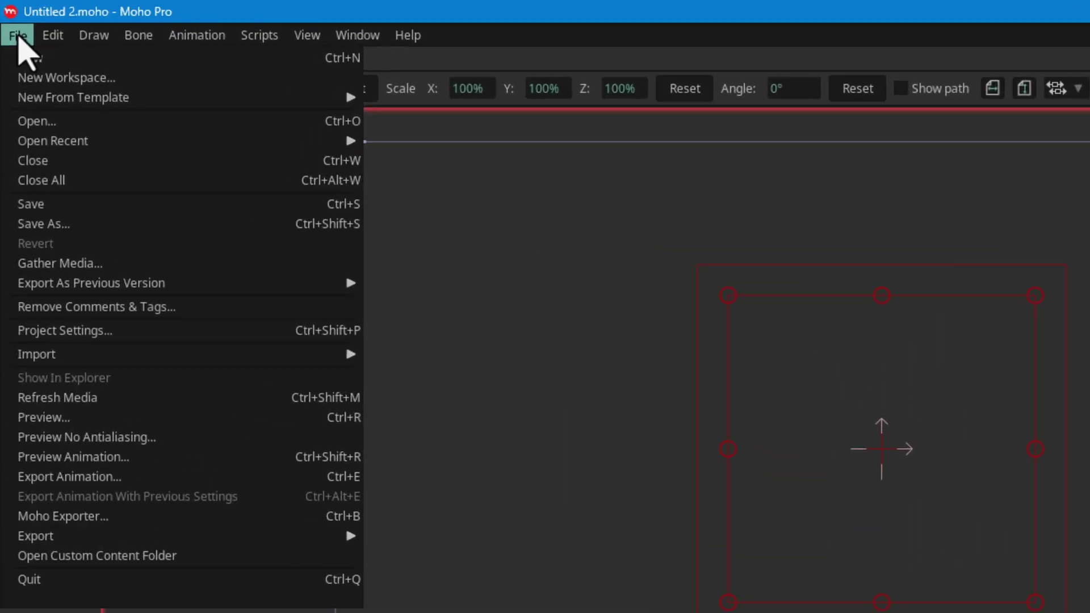
{"action": "mouse_move", "coordinate": [108, 358]}
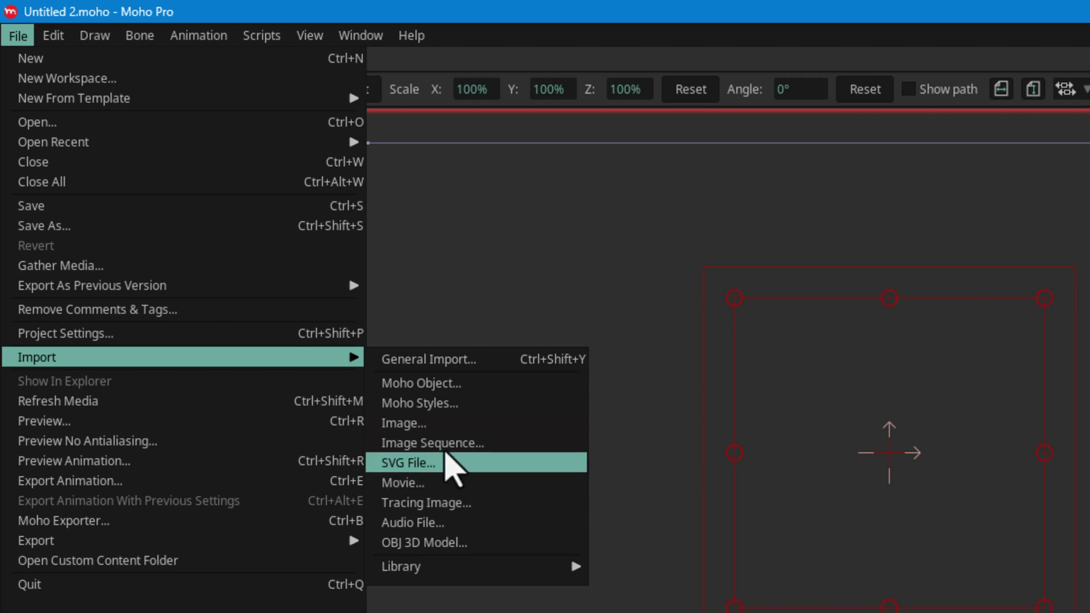
{"action": "mouse_move", "coordinate": [420, 568]}
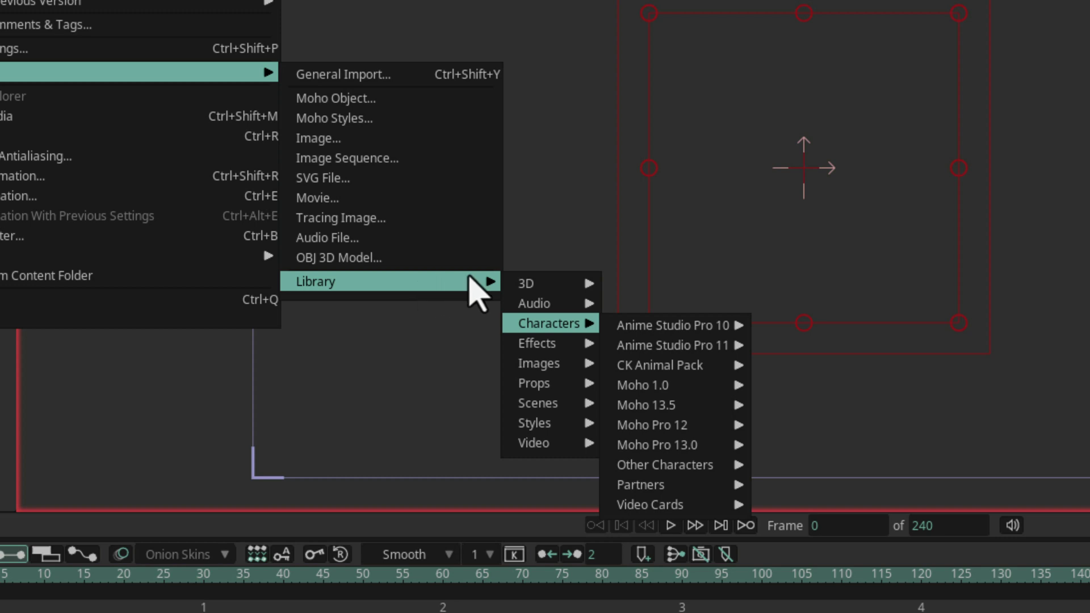
{"action": "mouse_move", "coordinate": [560, 367]}
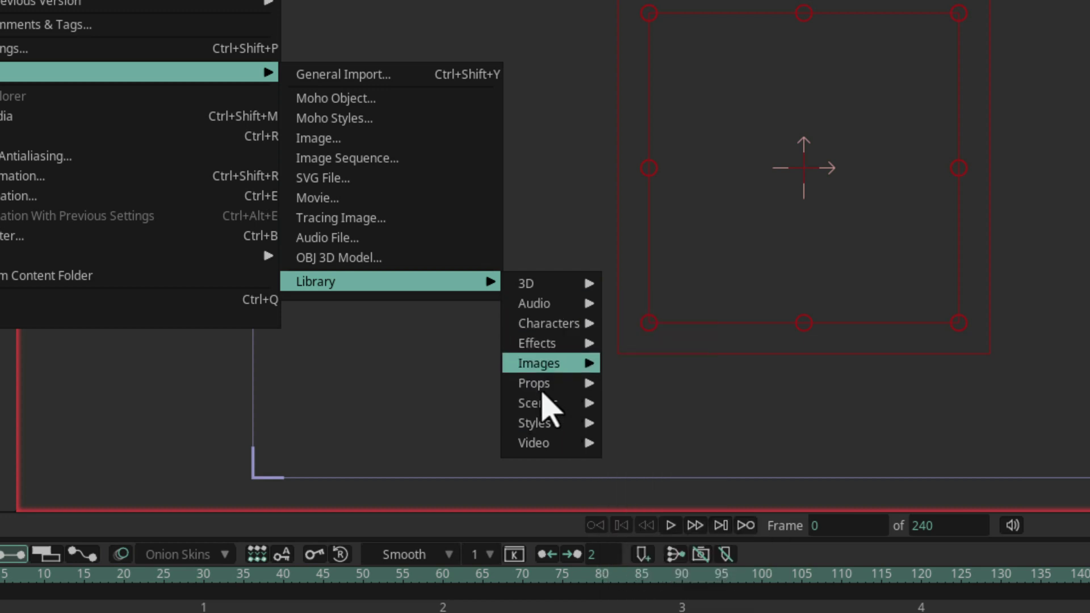
{"action": "mouse_move", "coordinate": [544, 284]}
{"action": "mouse_move", "coordinate": [640, 290]}
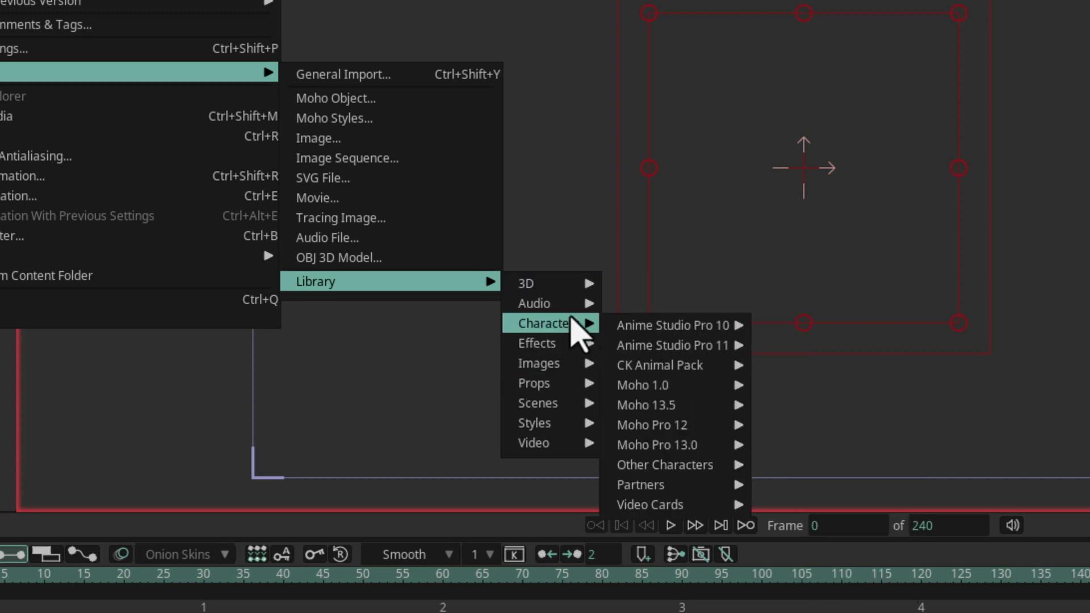
{"action": "mouse_move", "coordinate": [571, 315]}
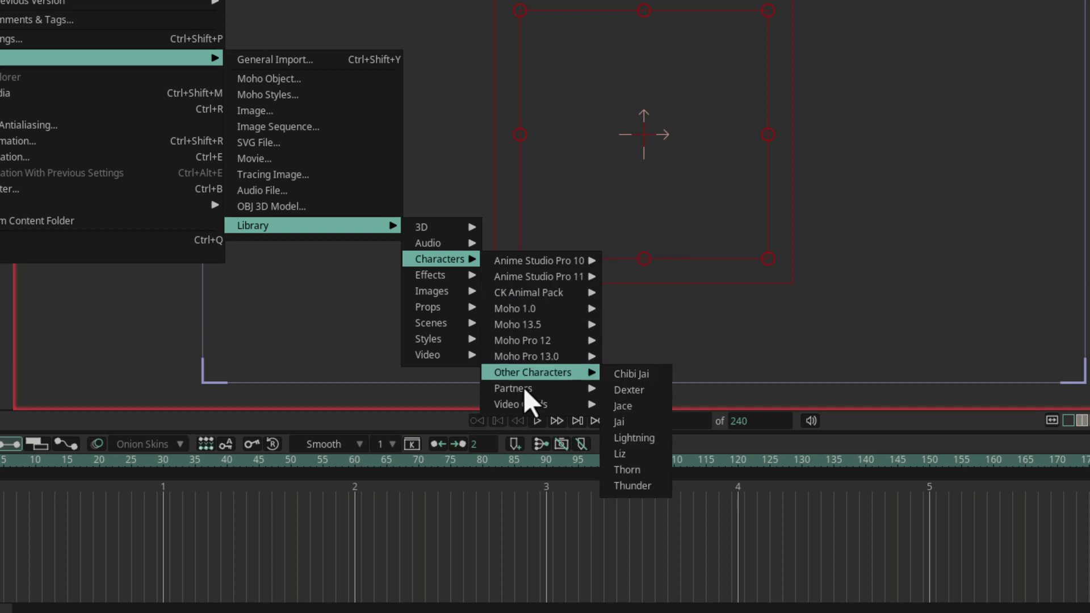
{"action": "mouse_move", "coordinate": [524, 405]}
{"action": "mouse_move", "coordinate": [540, 339]}
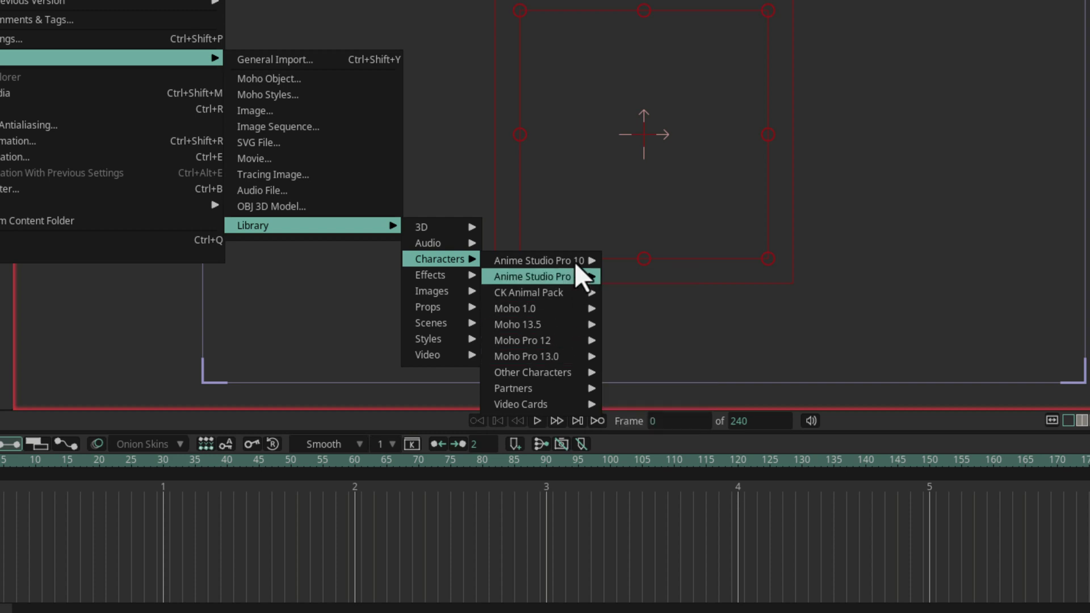
{"action": "mouse_move", "coordinate": [574, 260]}
{"action": "mouse_move", "coordinate": [561, 287]}
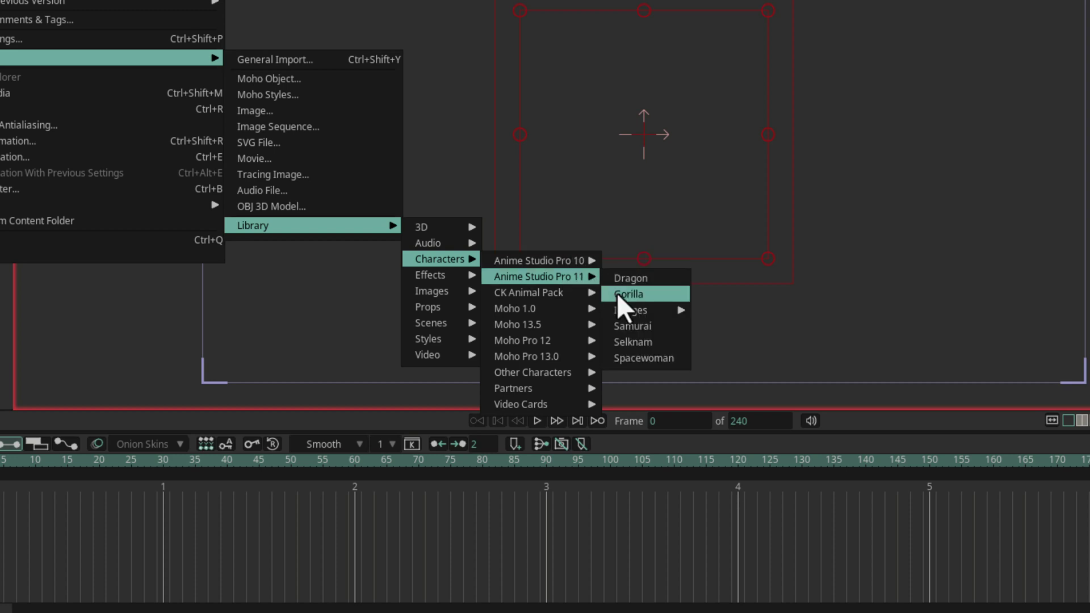
{"action": "mouse_move", "coordinate": [460, 279]}
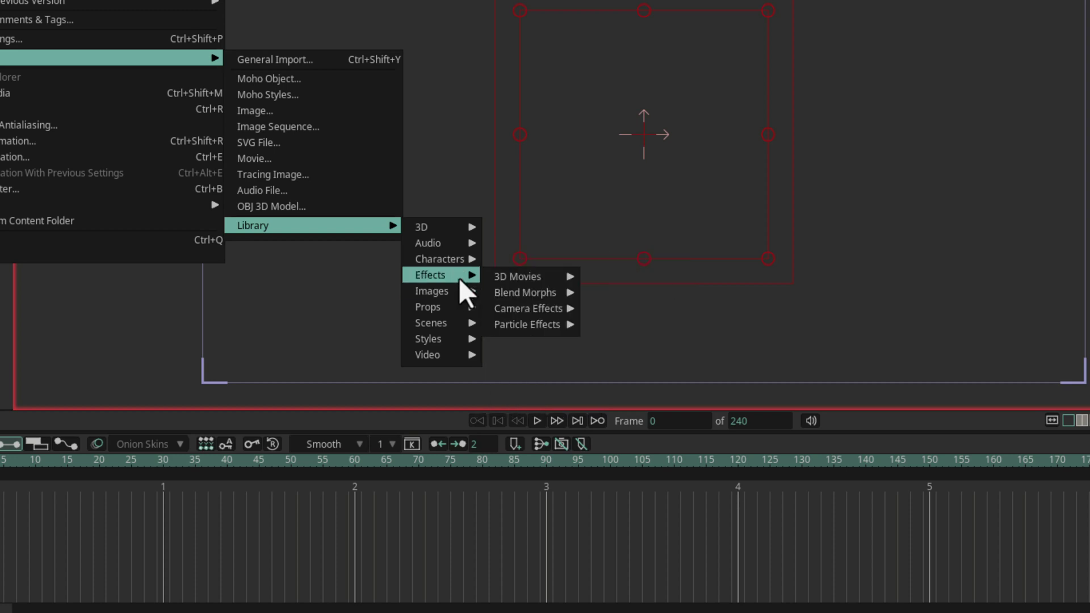
Import the Desert background from the library's Scenes collection at frame 0.
{"action": "mouse_move", "coordinate": [463, 312]}
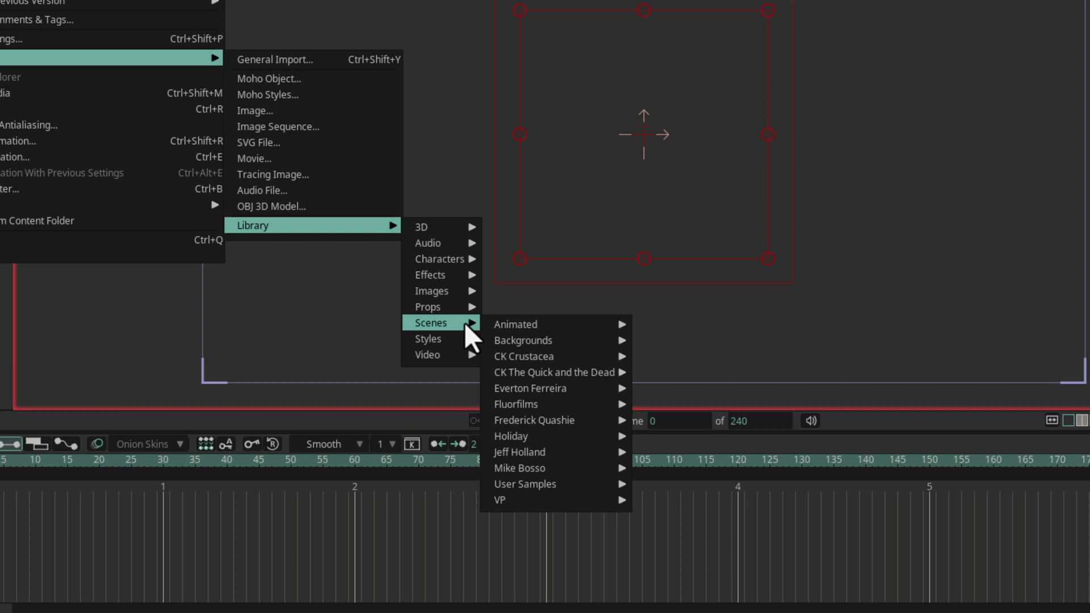
{"action": "mouse_move", "coordinate": [586, 346]}
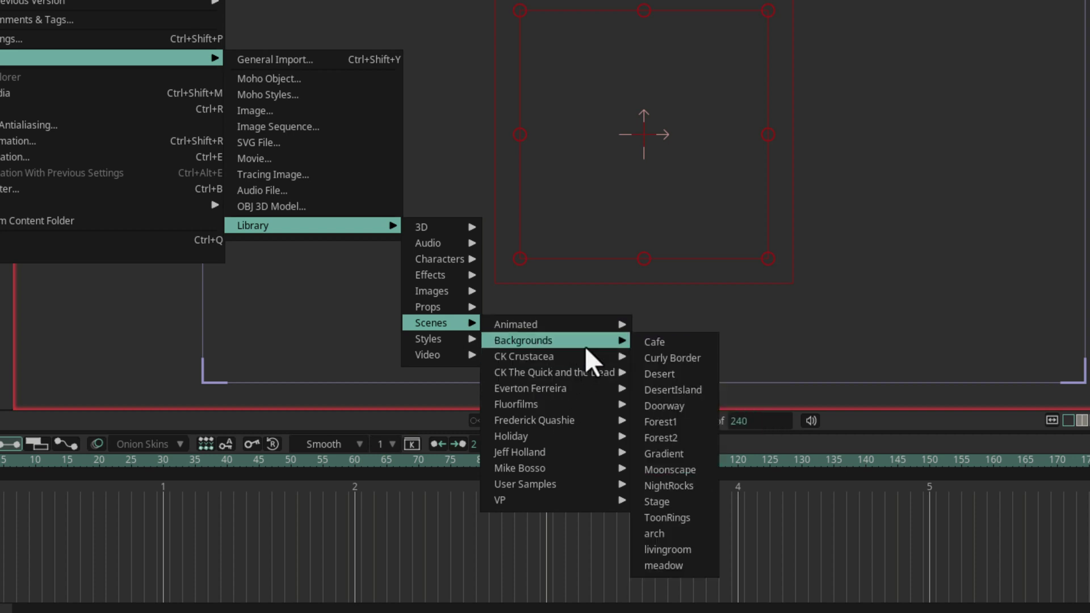
{"action": "left_click", "coordinate": [692, 378]}
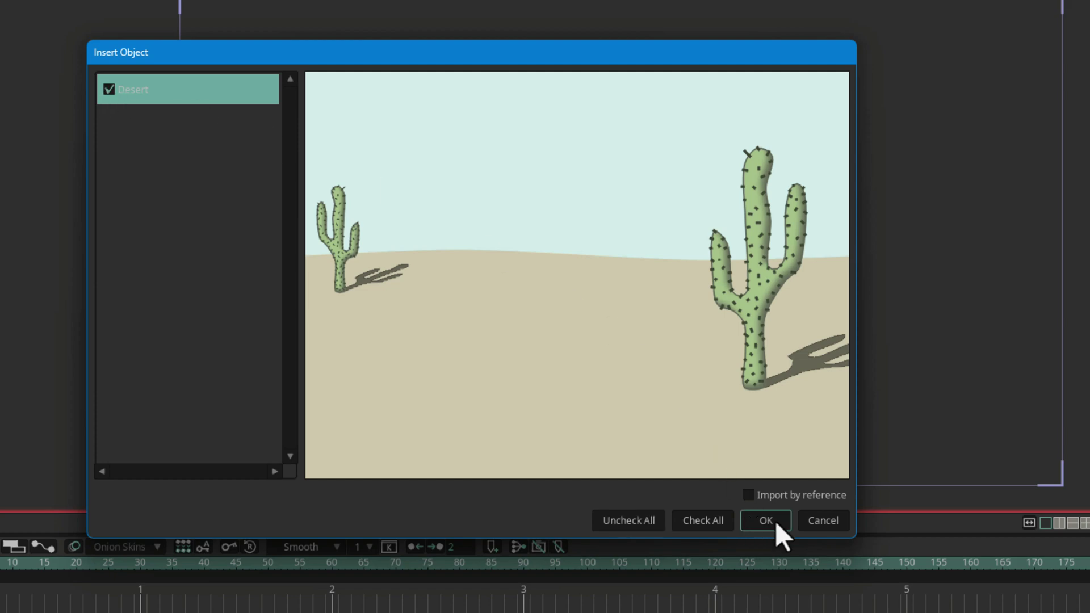
{"action": "left_click", "coordinate": [774, 520]}
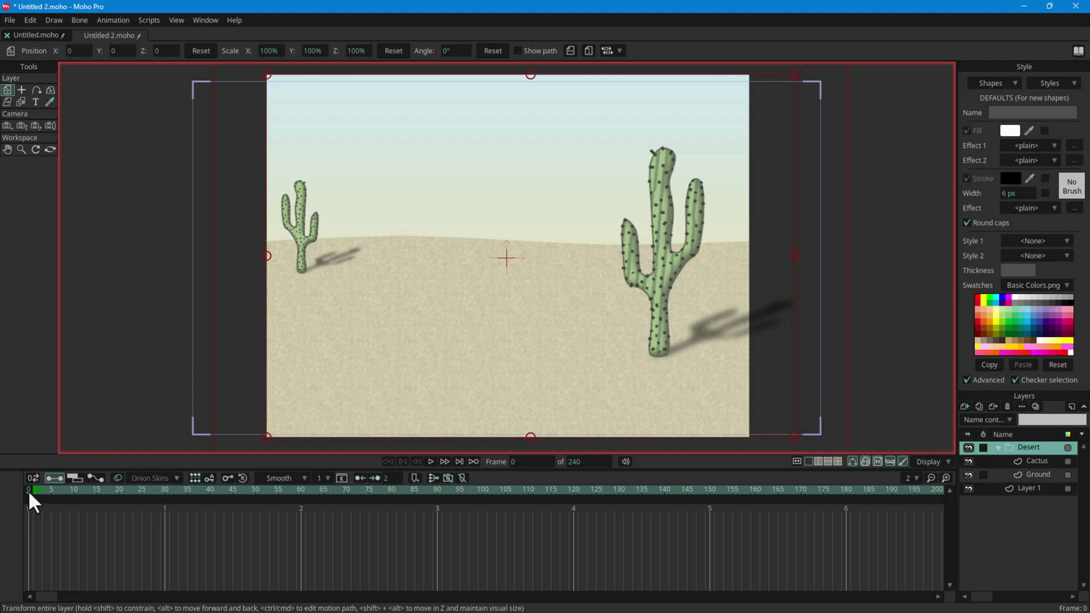
Go to frame 25 and delete the Desert layer with its contents.
{"action": "left_click", "coordinate": [142, 489]}
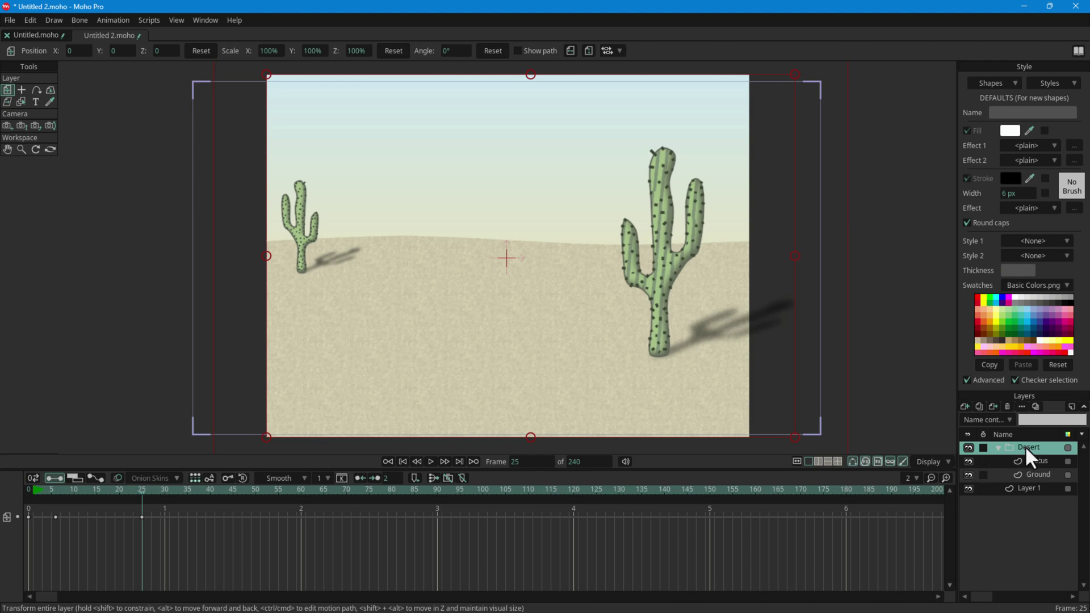
{"action": "left_click", "coordinate": [1007, 407]}
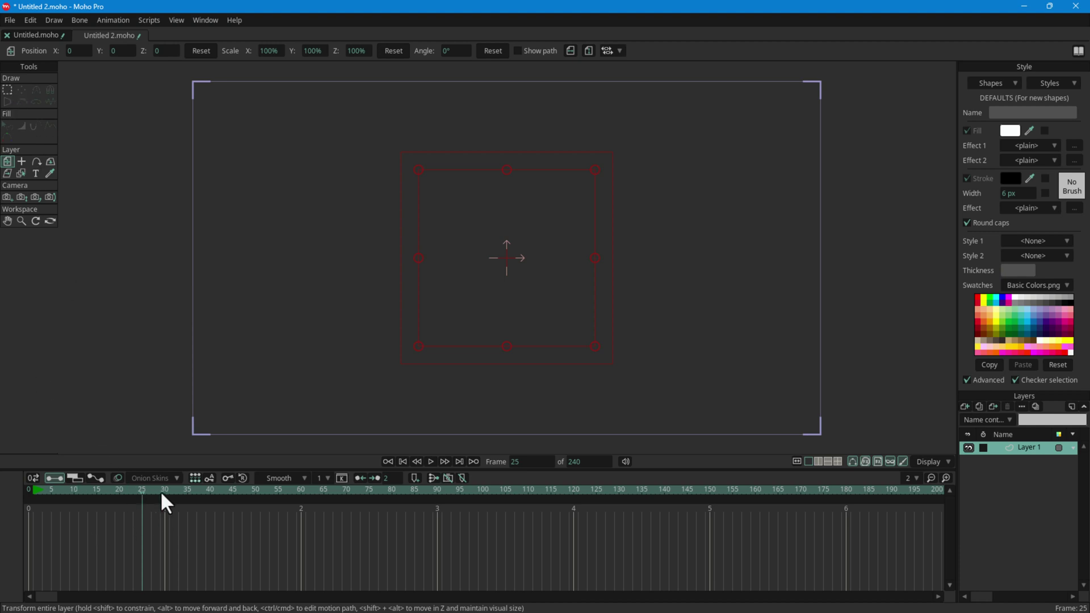
Go to frame 40 and import the Desert background from the library's scene backgrounds.
{"action": "left_click", "coordinate": [213, 489]}
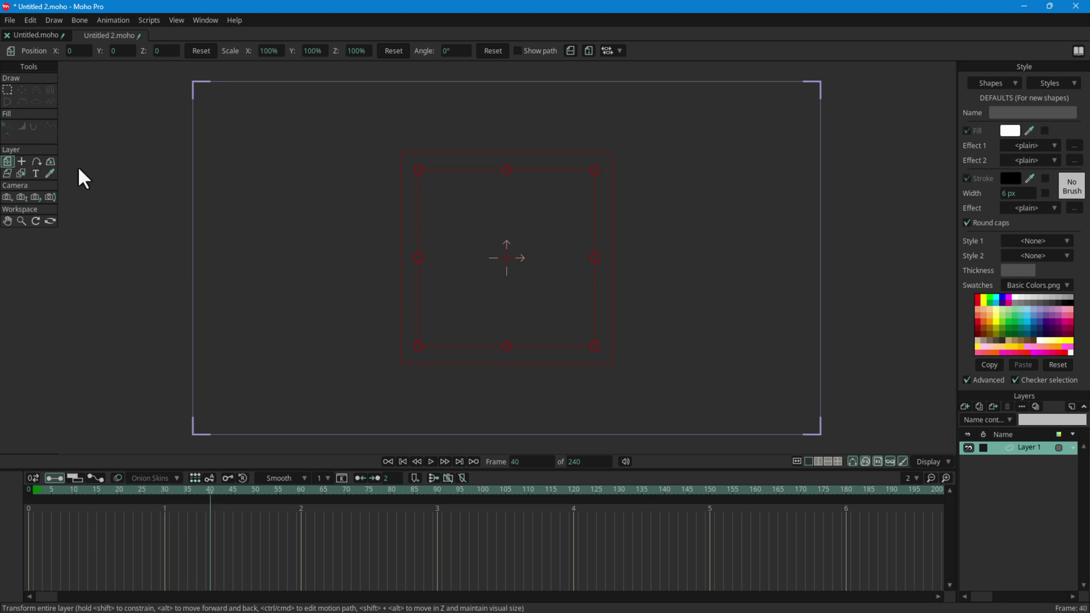
{"action": "left_click", "coordinate": [10, 19]}
{"action": "mouse_move", "coordinate": [114, 203]}
{"action": "mouse_move", "coordinate": [314, 321]}
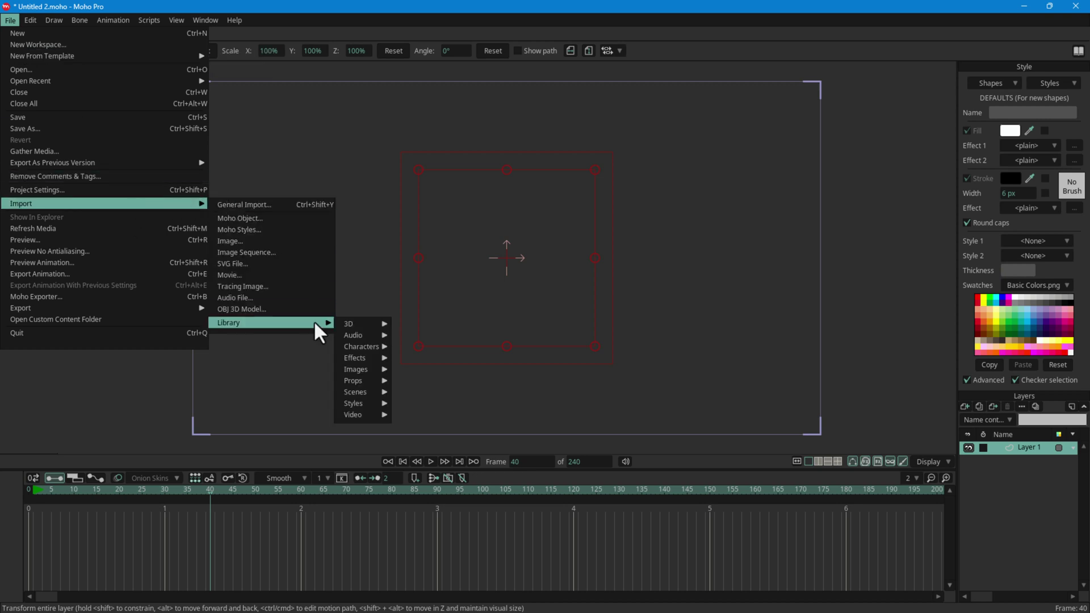
{"action": "mouse_move", "coordinate": [375, 370]}
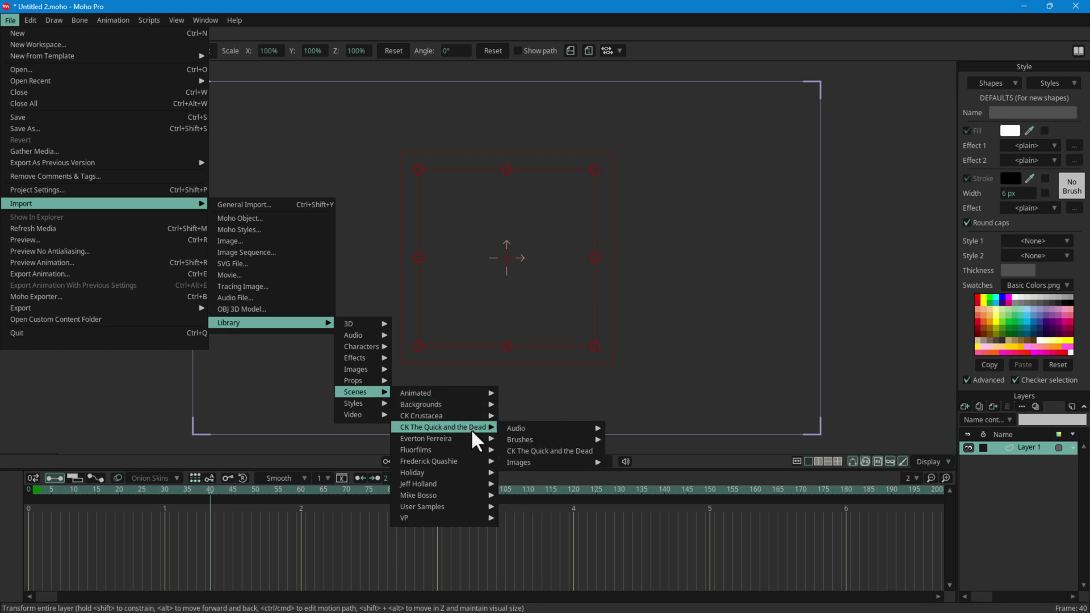
{"action": "mouse_move", "coordinate": [471, 407]}
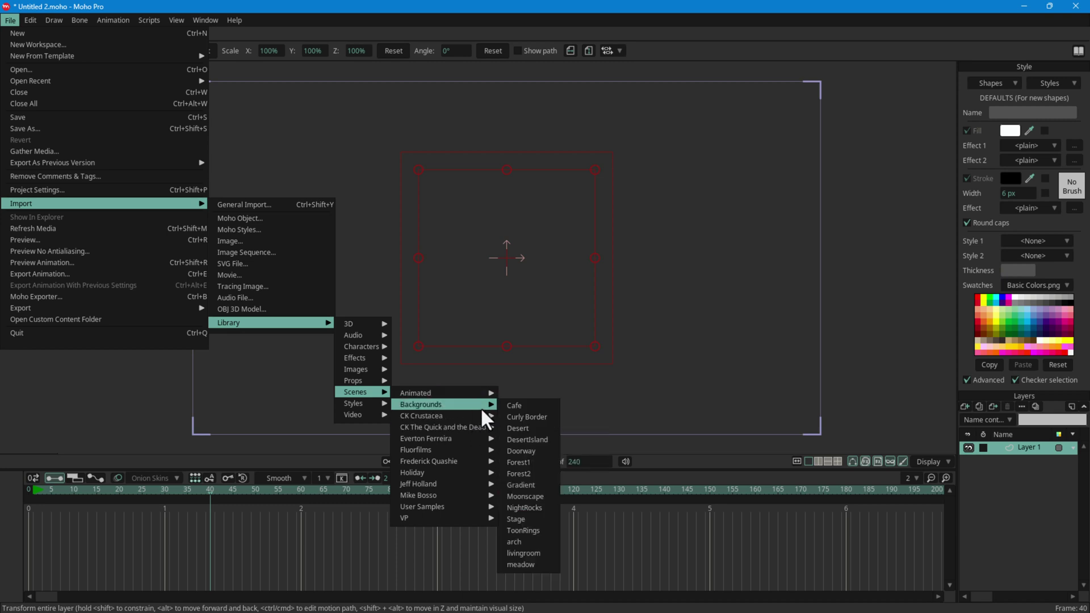
{"action": "left_click", "coordinate": [524, 429]}
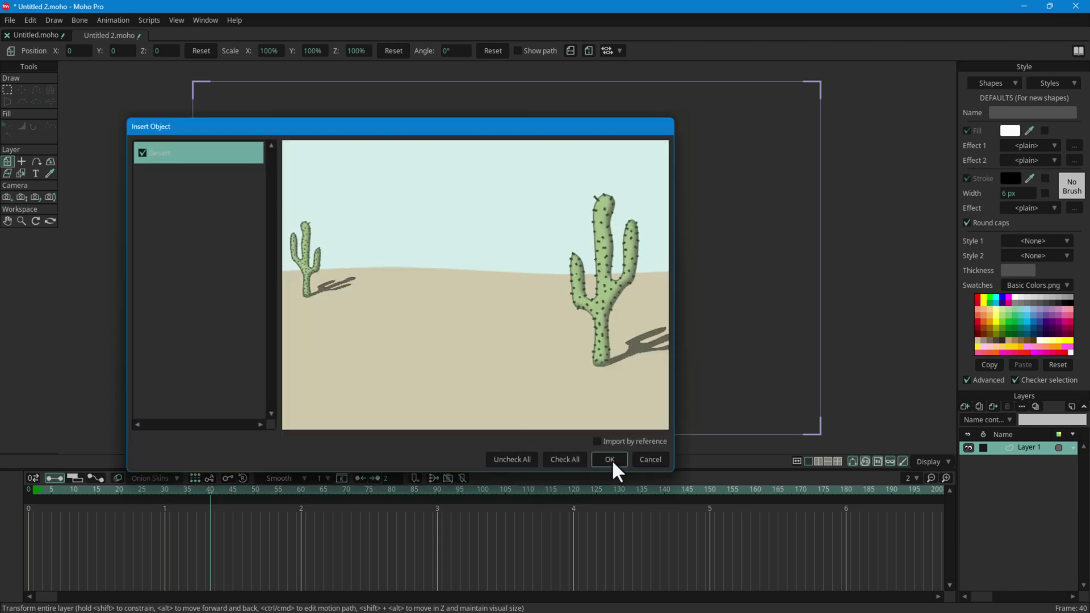
{"action": "left_click", "coordinate": [610, 460]}
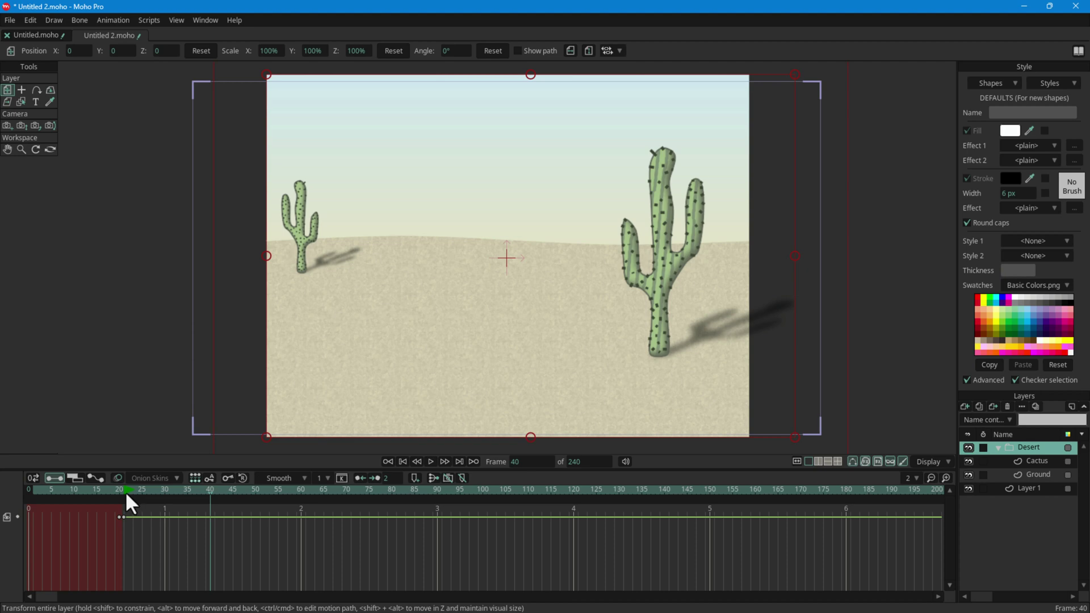
Return to frame 0 and delete the Desert layer imported at frame 40.
{"action": "left_click", "coordinate": [27, 493]}
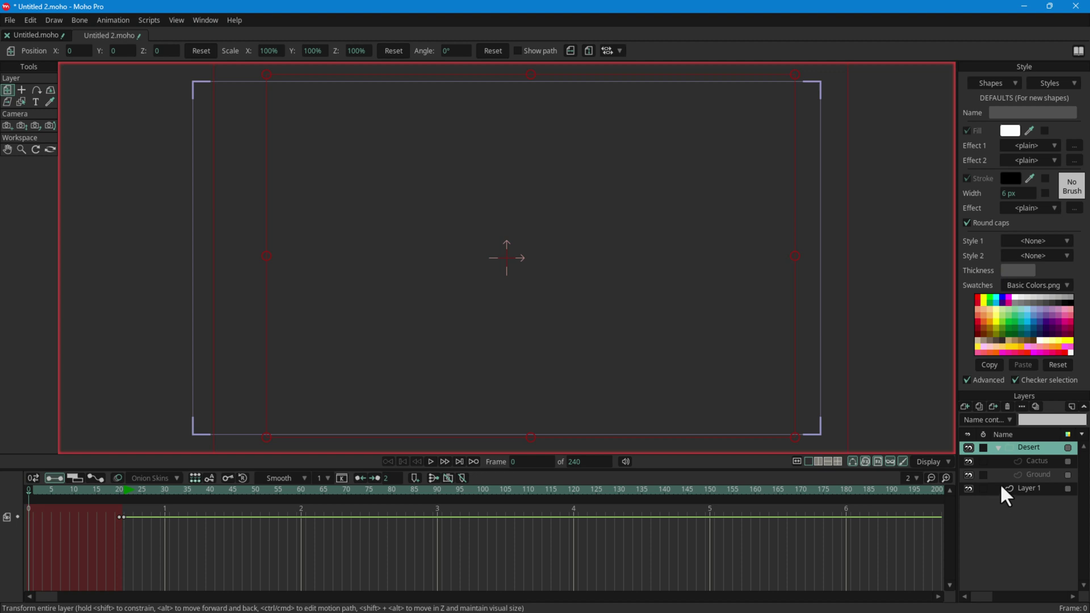
{"action": "left_click", "coordinate": [1007, 407]}
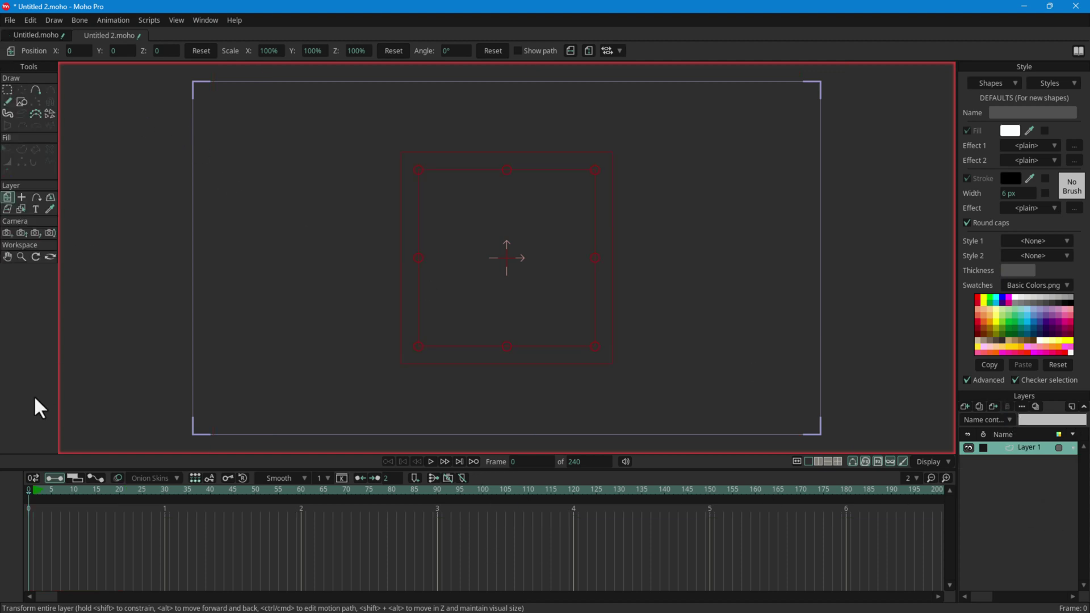
Import the Desert scene background from the library again, with the timeline at frame 0.
{"action": "left_click", "coordinate": [6, 18]}
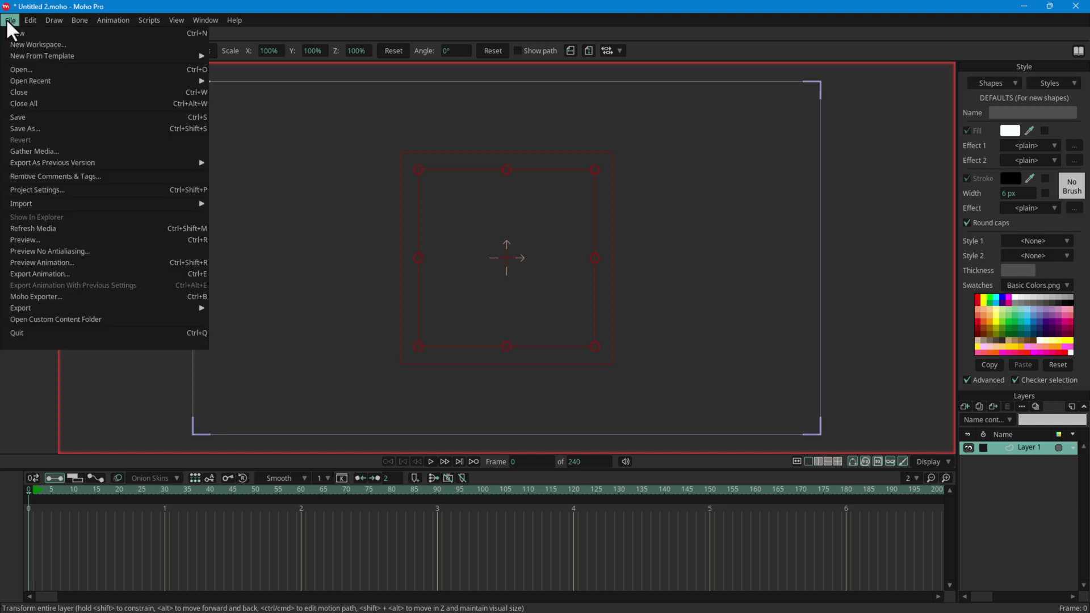
{"action": "mouse_move", "coordinate": [84, 203]}
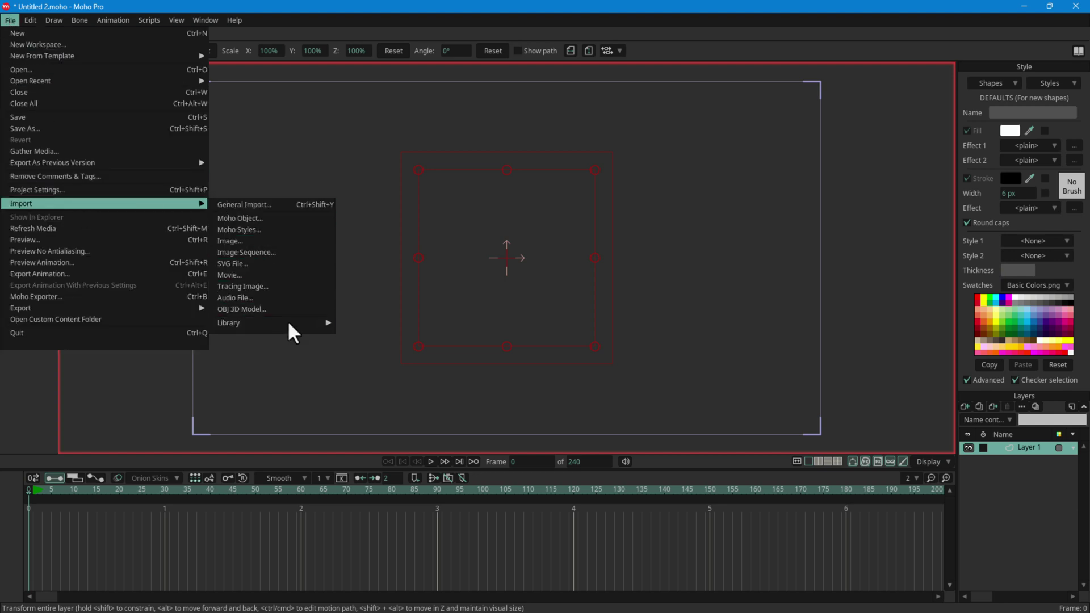
{"action": "mouse_move", "coordinate": [288, 323]}
{"action": "mouse_move", "coordinate": [370, 391]}
{"action": "mouse_move", "coordinate": [439, 407]}
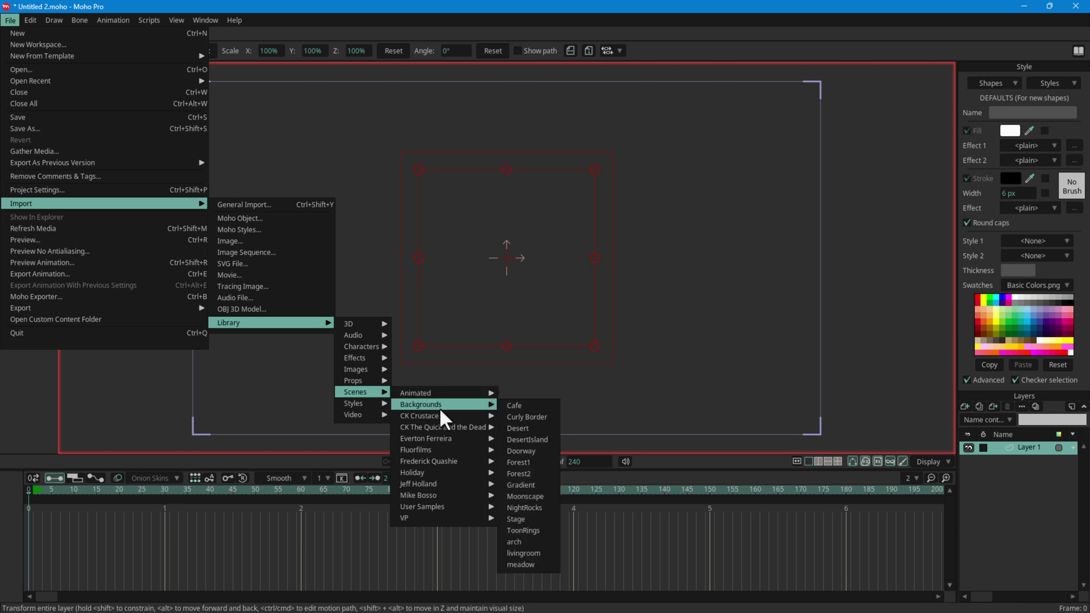
{"action": "left_click", "coordinate": [526, 430]}
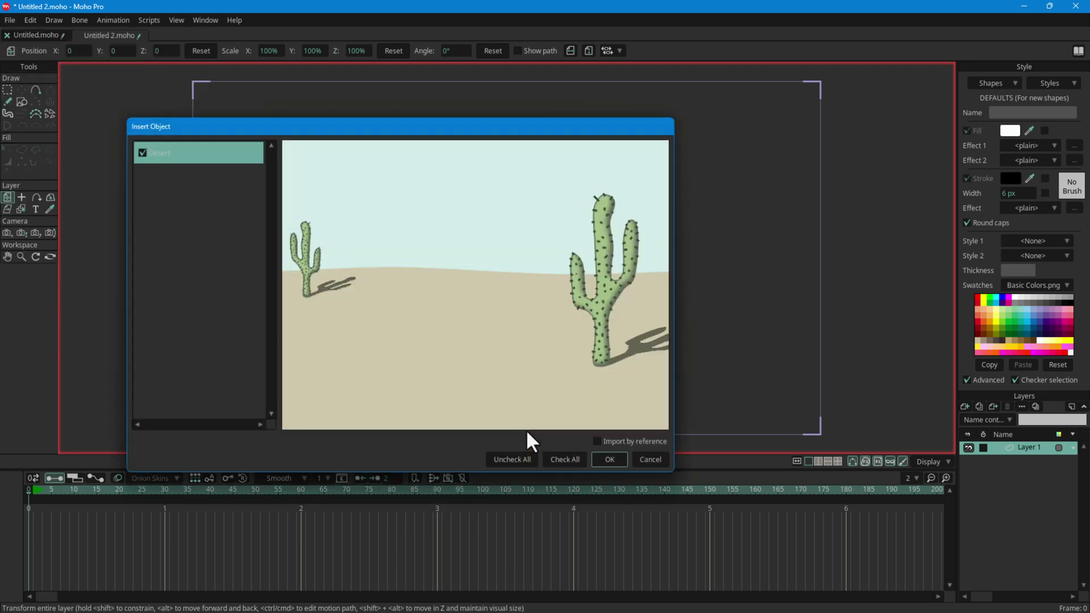
{"action": "left_click", "coordinate": [599, 458]}
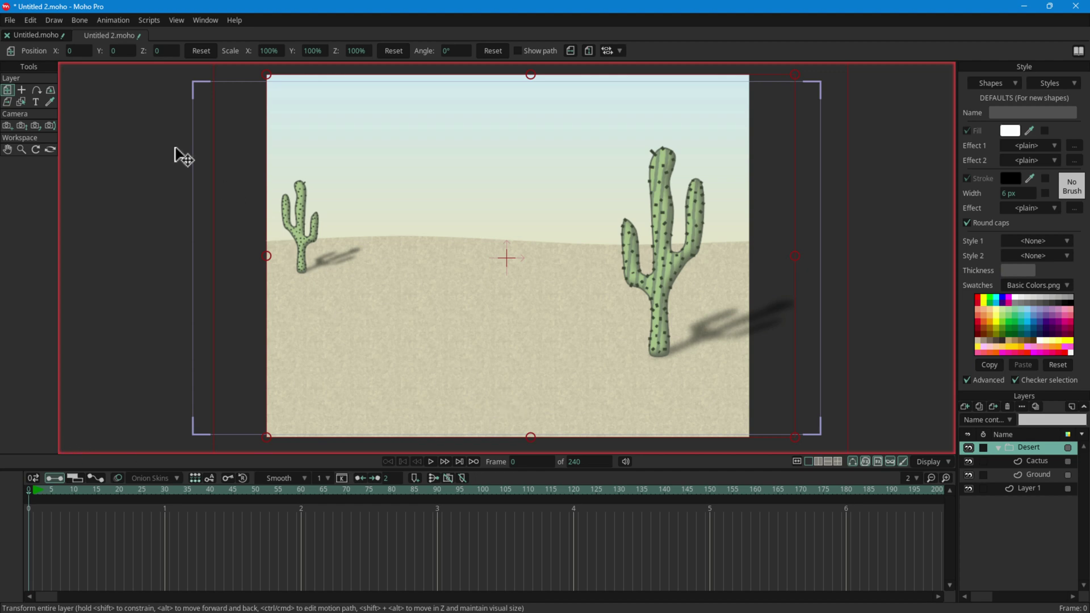
Import the Dragon character from the library's Anime Studio Pro 11 characters, inserting only its Dragon layer.
{"action": "left_click", "coordinate": [11, 19]}
{"action": "mouse_move", "coordinate": [111, 204]}
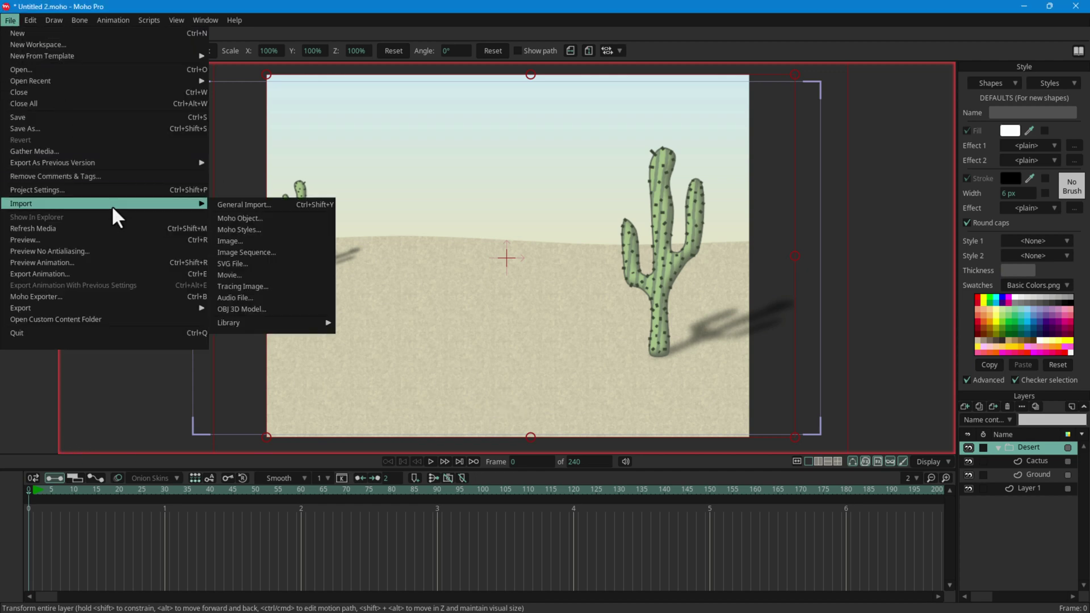
{"action": "mouse_move", "coordinate": [315, 324]}
{"action": "mouse_move", "coordinate": [382, 347]}
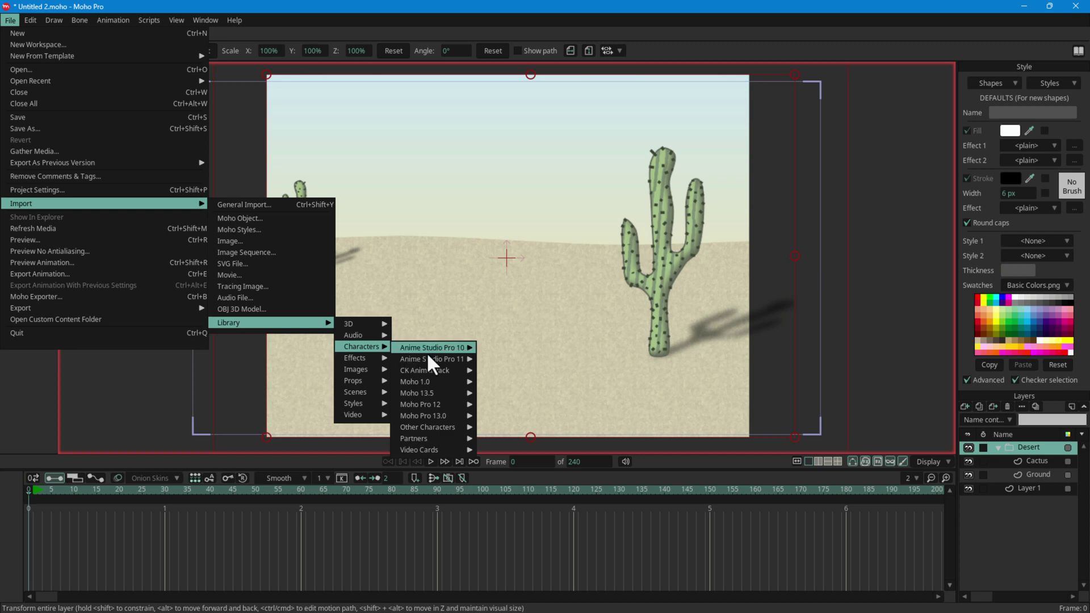
{"action": "mouse_move", "coordinate": [447, 358]}
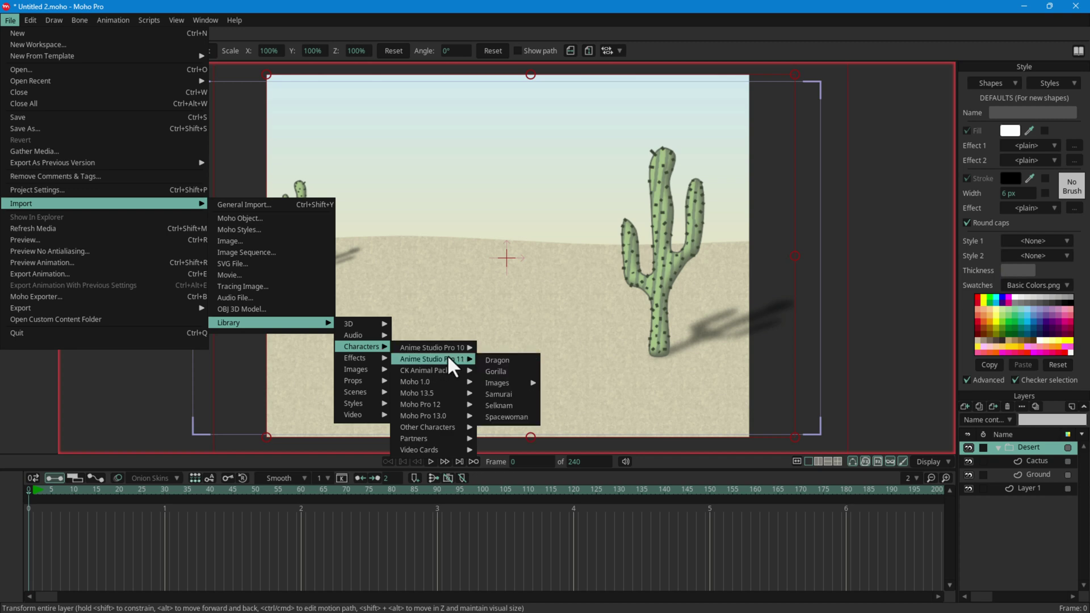
{"action": "left_click", "coordinate": [504, 363]}
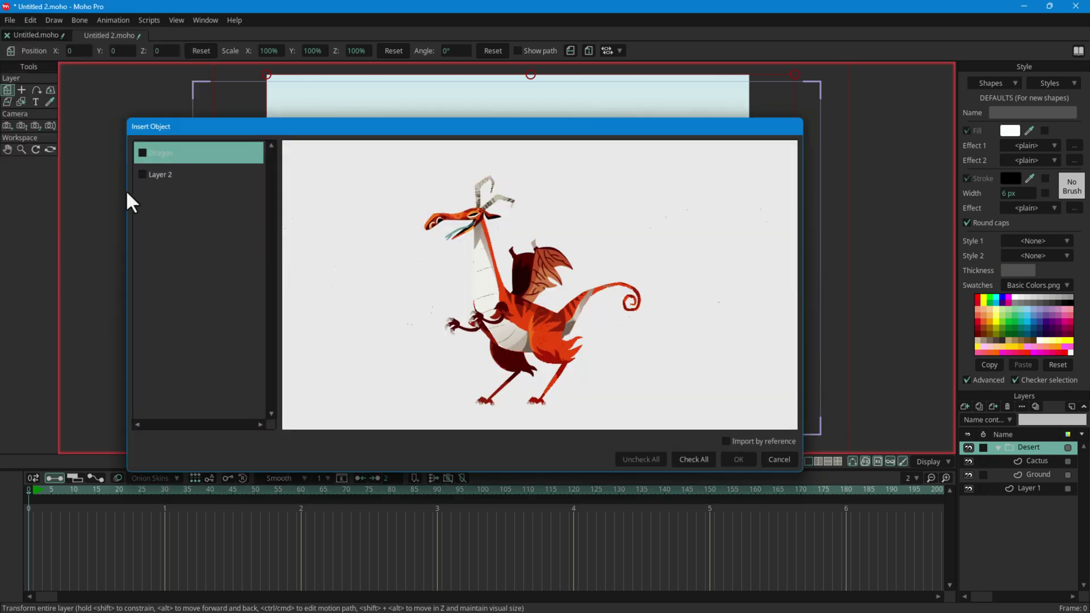
{"action": "left_click", "coordinate": [143, 153]}
{"action": "left_click", "coordinate": [162, 173]}
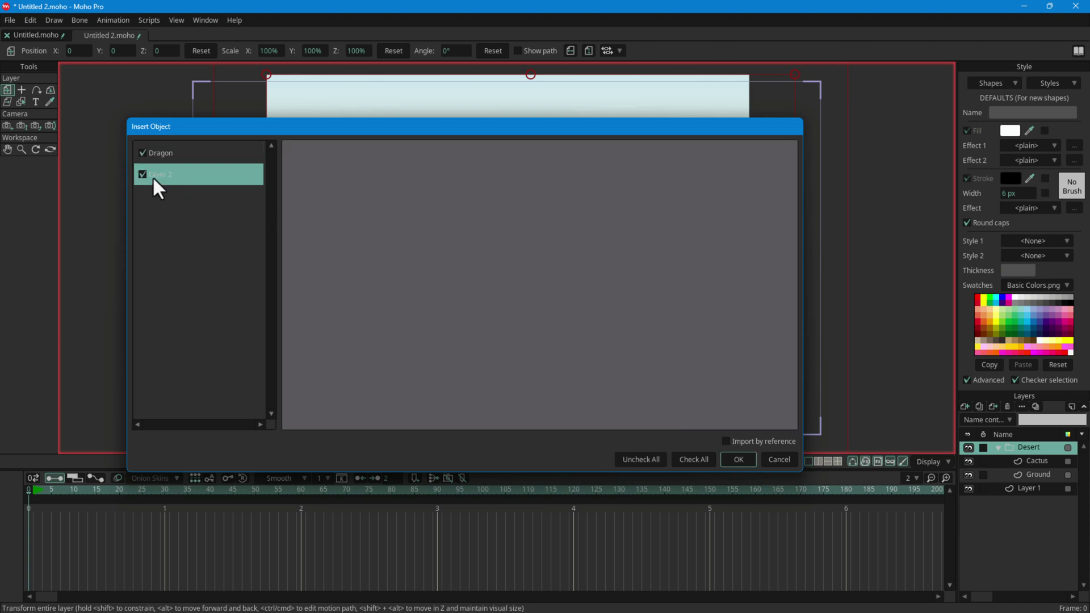
{"action": "left_click", "coordinate": [164, 159]}
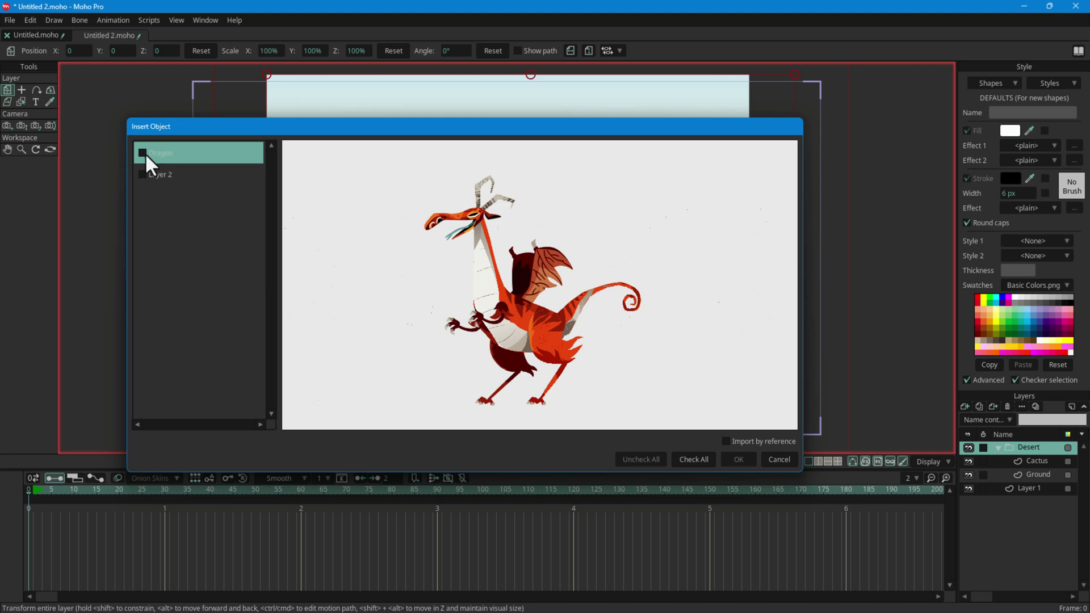
{"action": "left_click", "coordinate": [143, 154]}
{"action": "left_click", "coordinate": [747, 454]}
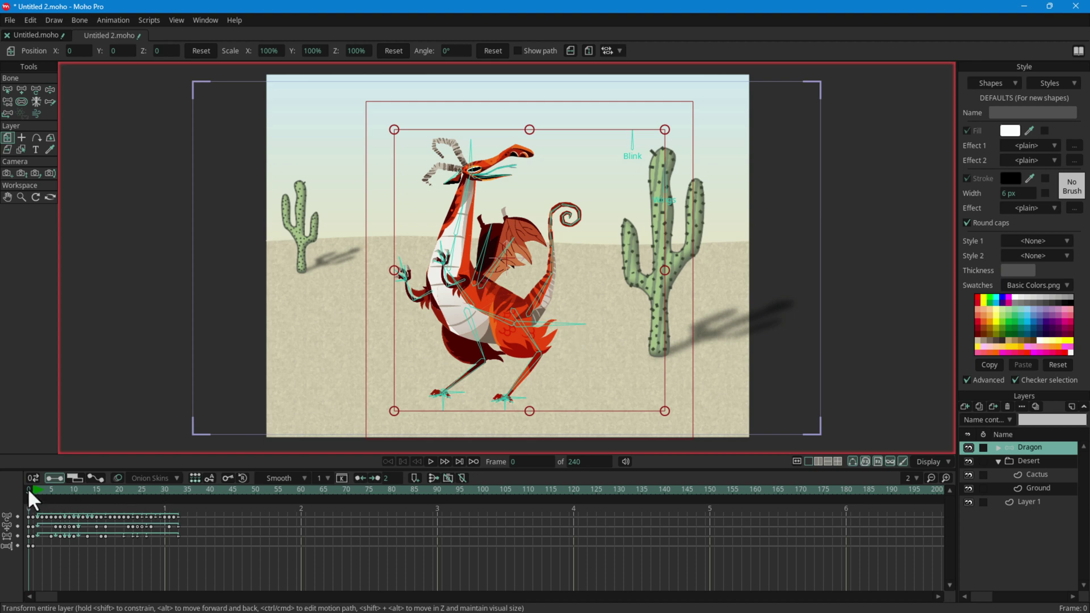
Play the dragon's animation from frame 0 and stop it after watching.
{"action": "mouse_move", "coordinate": [32, 490]}
{"action": "left_mouse_down"}
{"action": "mouse_move", "coordinate": [103, 493]}
{"action": "mouse_move", "coordinate": [16, 490]}
{"action": "left_mouse_up"}
{"action": "key", "text": "space"}
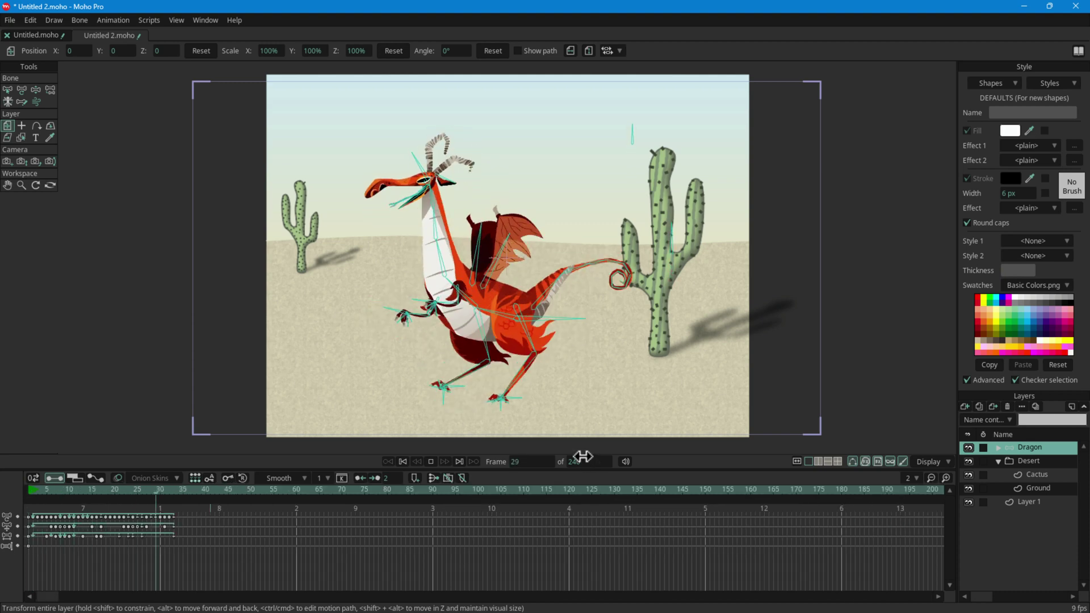
{"action": "key", "text": "space"}
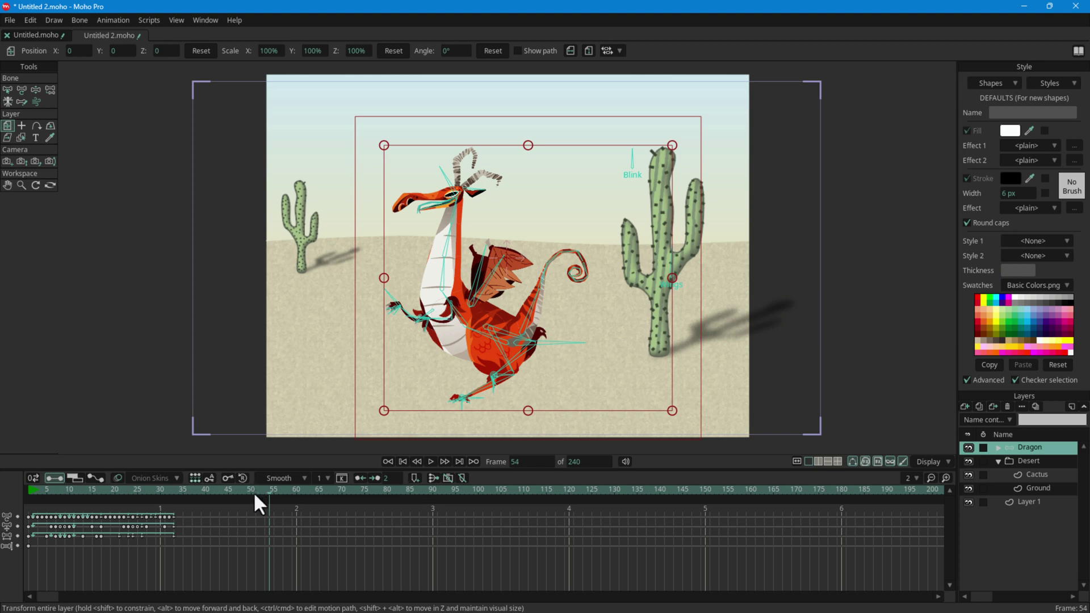
Shorten the animation so it ends at frame 35, and play it from frame 0.
{"action": "left_click", "coordinate": [183, 489]}
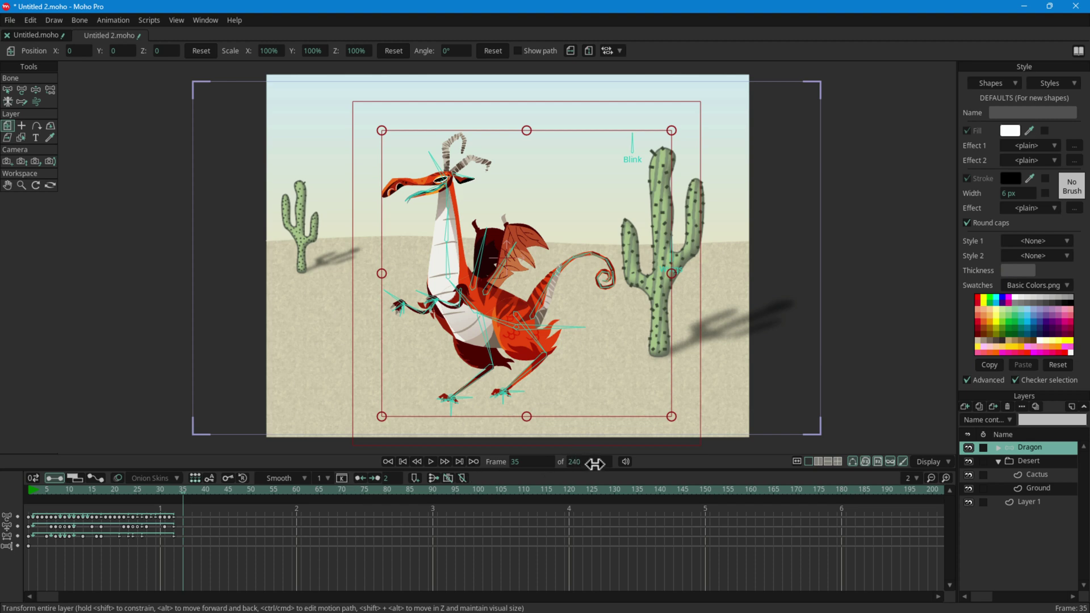
{"action": "left_click_drag", "start_coordinate": [589, 462], "coordinate": [534, 462]}
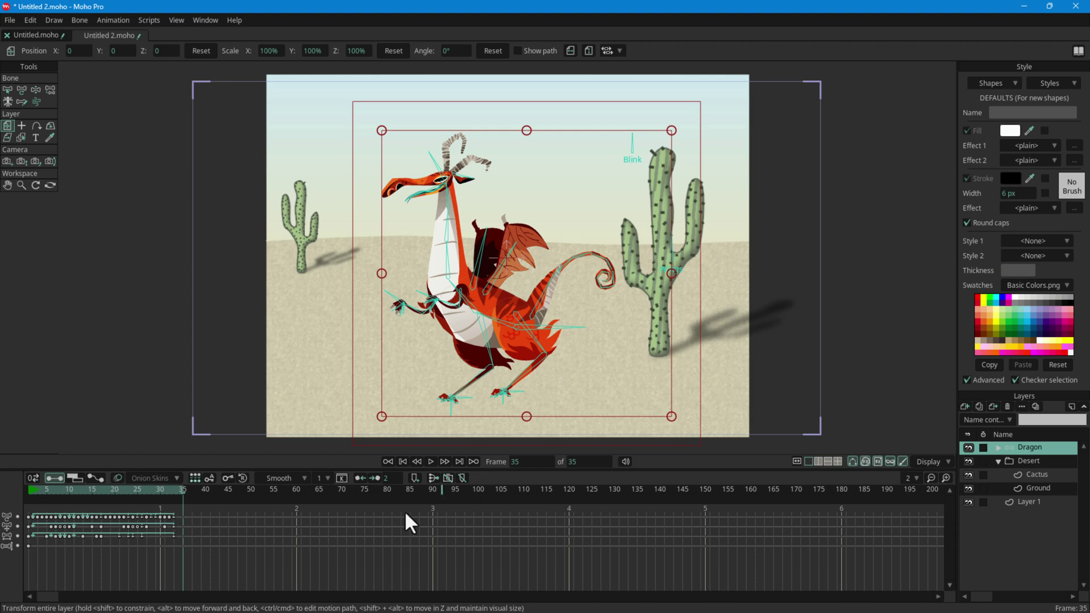
{"action": "left_click_drag", "start_coordinate": [183, 488], "coordinate": [8, 489]}
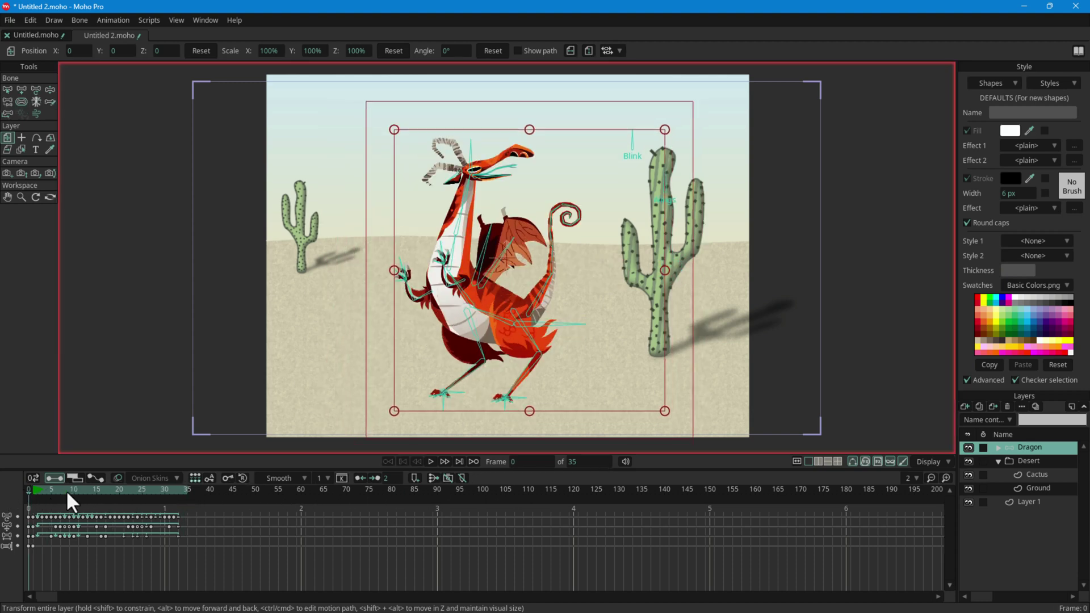
{"action": "key", "text": "space"}
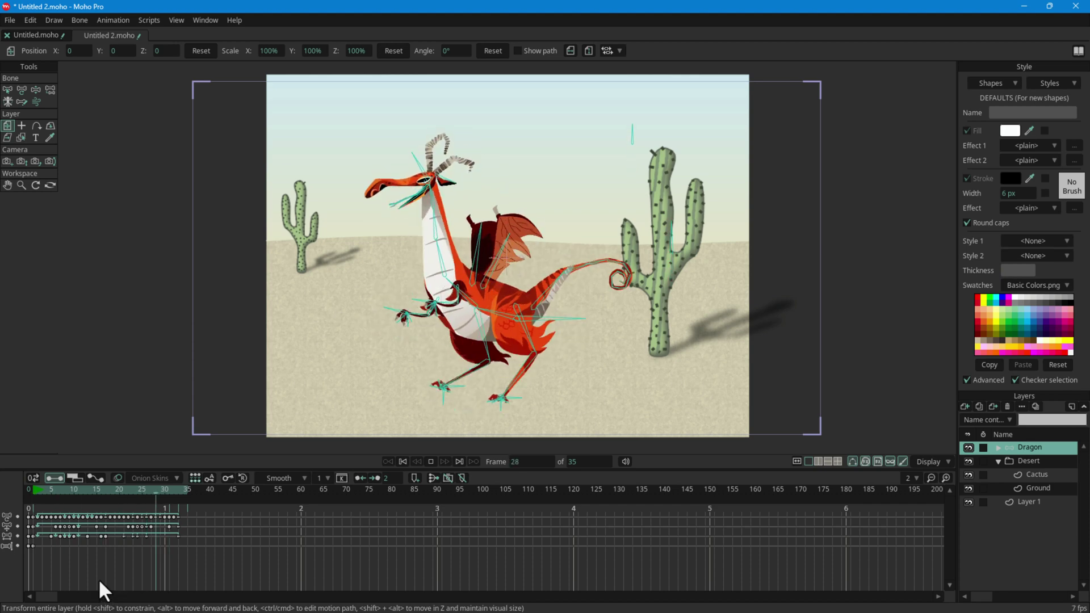
{"action": "left_click", "coordinate": [10, 21]}
{"action": "mouse_move", "coordinate": [171, 202]}
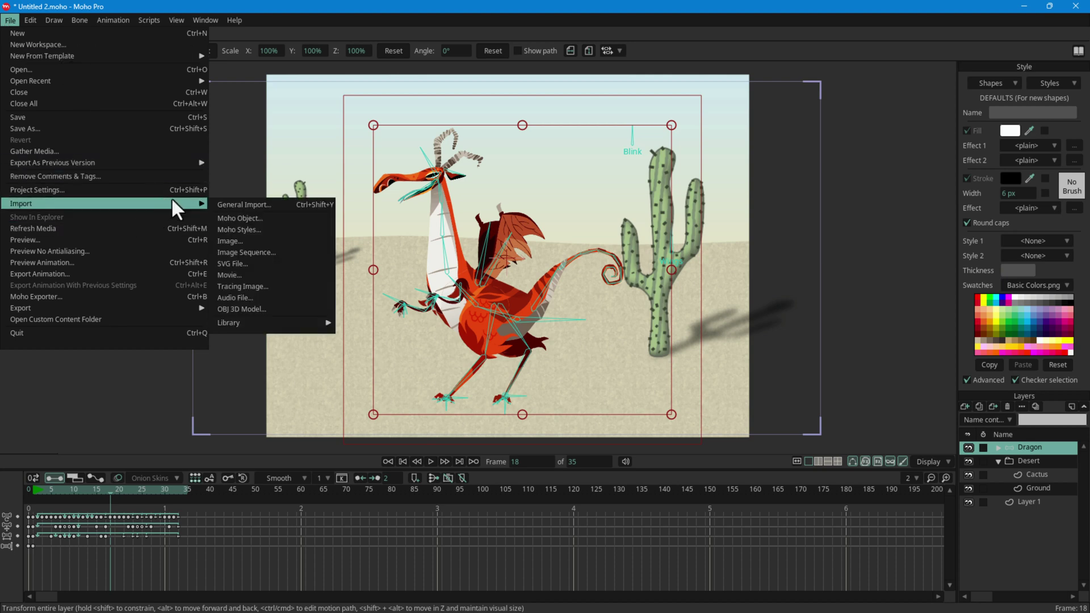
{"action": "mouse_move", "coordinate": [318, 324]}
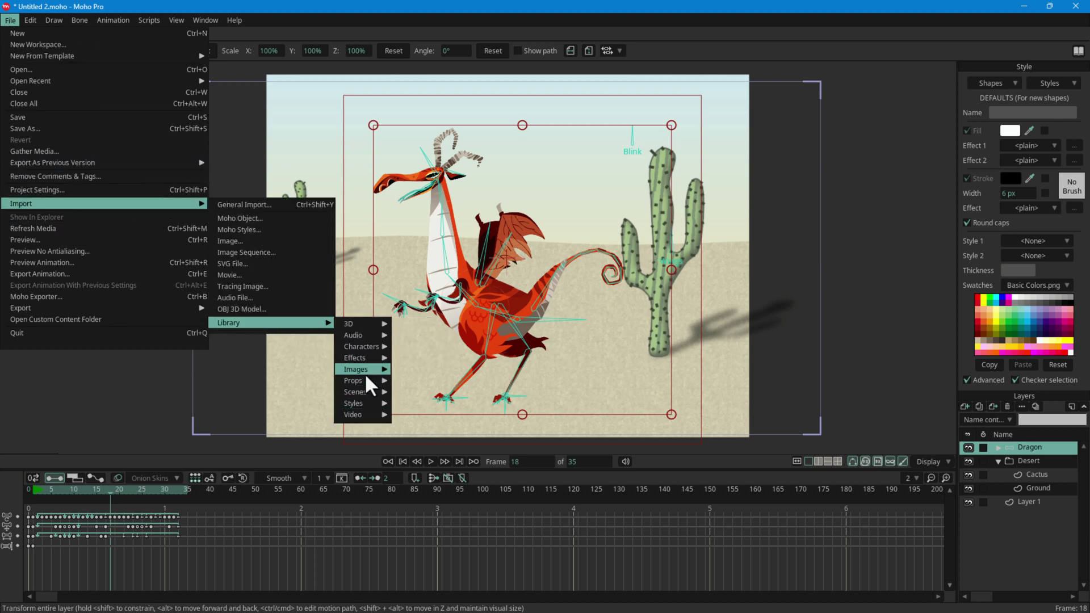
{"action": "mouse_move", "coordinate": [363, 358]}
{"action": "left_click", "coordinate": [894, 162]}
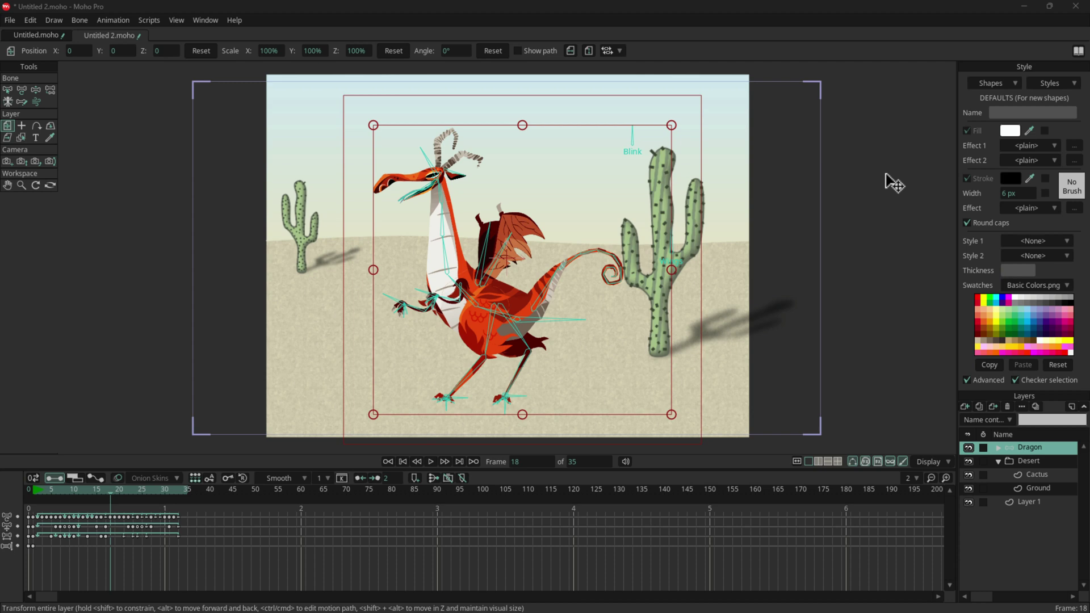
Open the Library window.
{"action": "left_click", "coordinate": [1077, 51]}
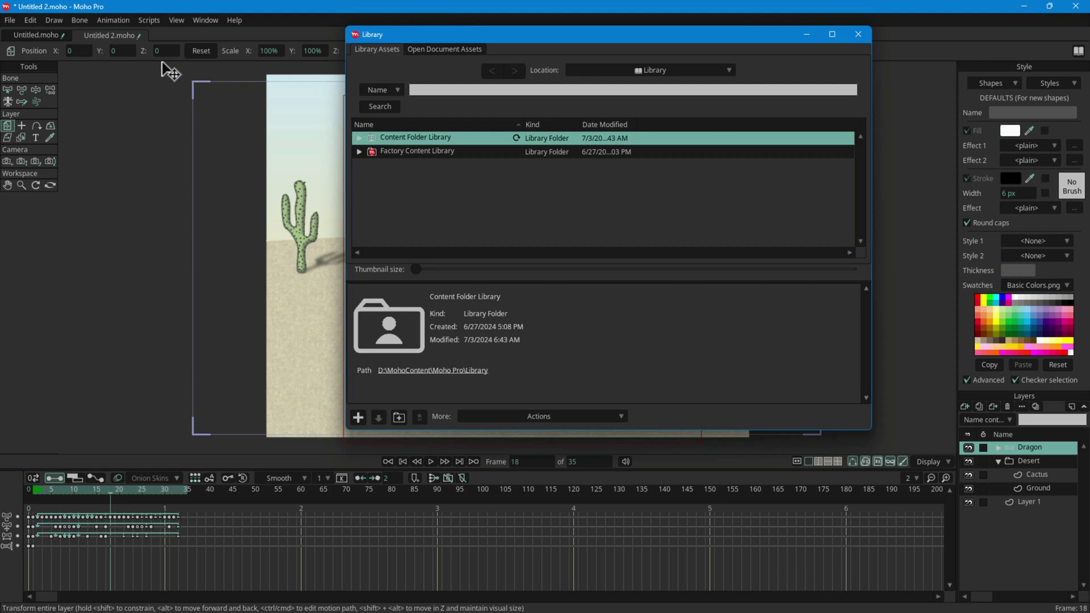
Preview the Spacewoman character from the library's Anime Studio Pro 11 characters and cancel its import.
{"action": "left_click", "coordinate": [10, 19]}
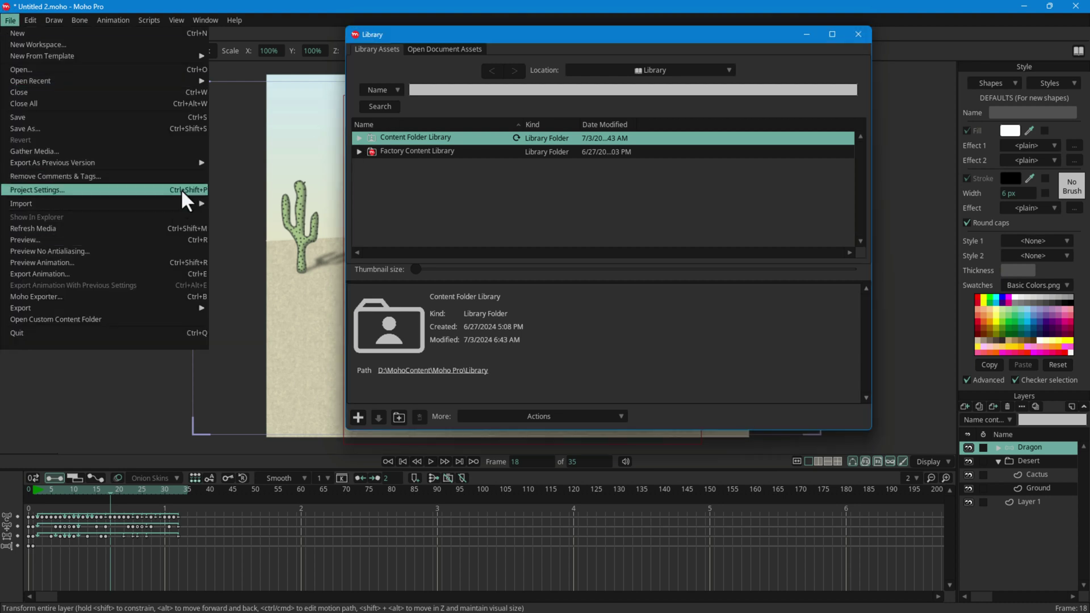
{"action": "mouse_move", "coordinate": [300, 322]}
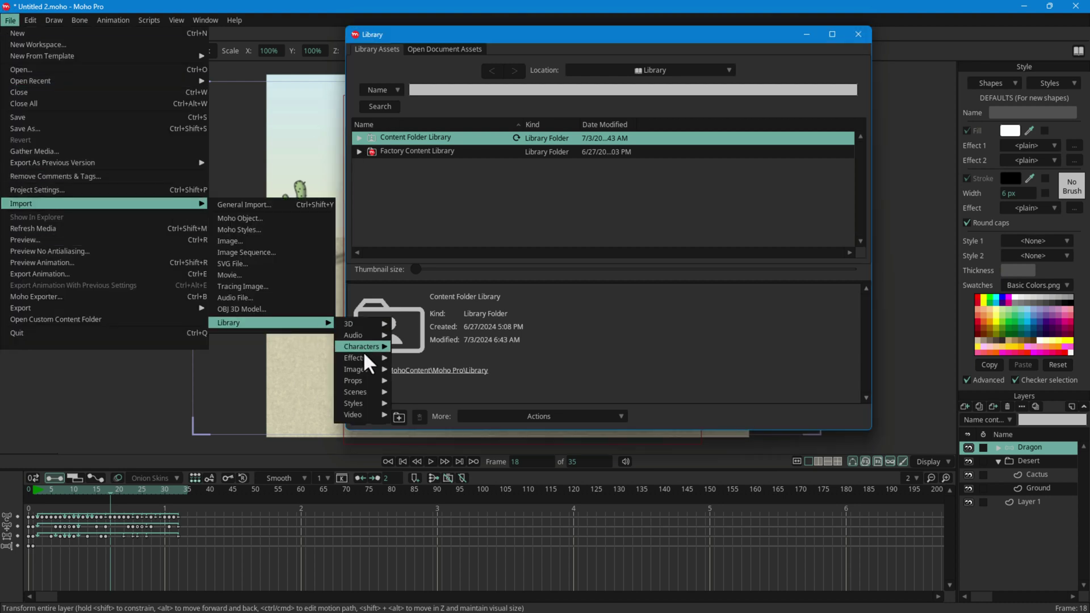
{"action": "mouse_move", "coordinate": [371, 347]}
{"action": "mouse_move", "coordinate": [445, 362]}
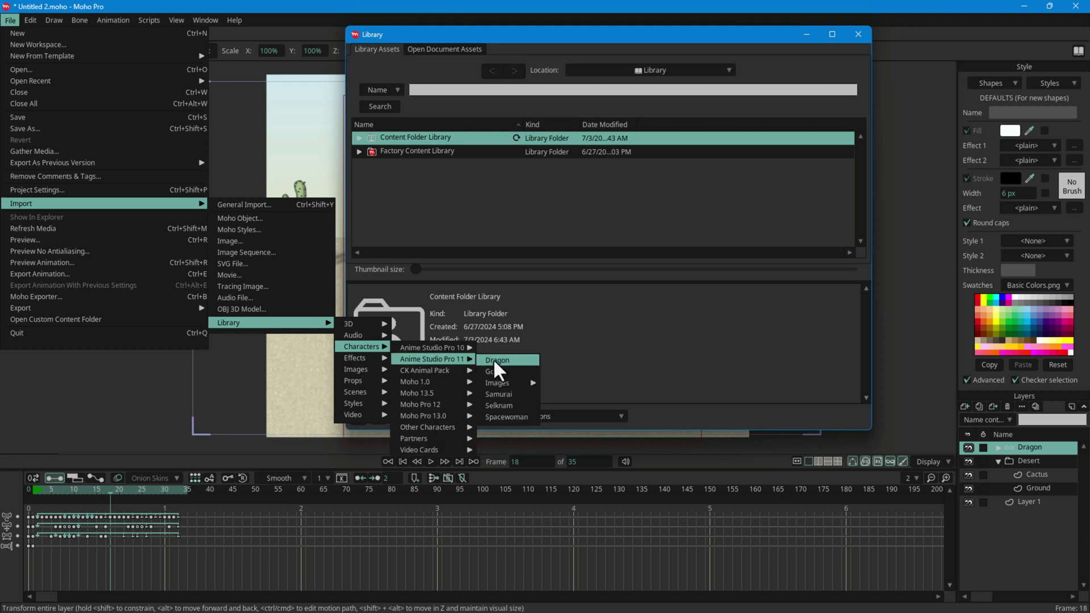
{"action": "left_click", "coordinate": [510, 417]}
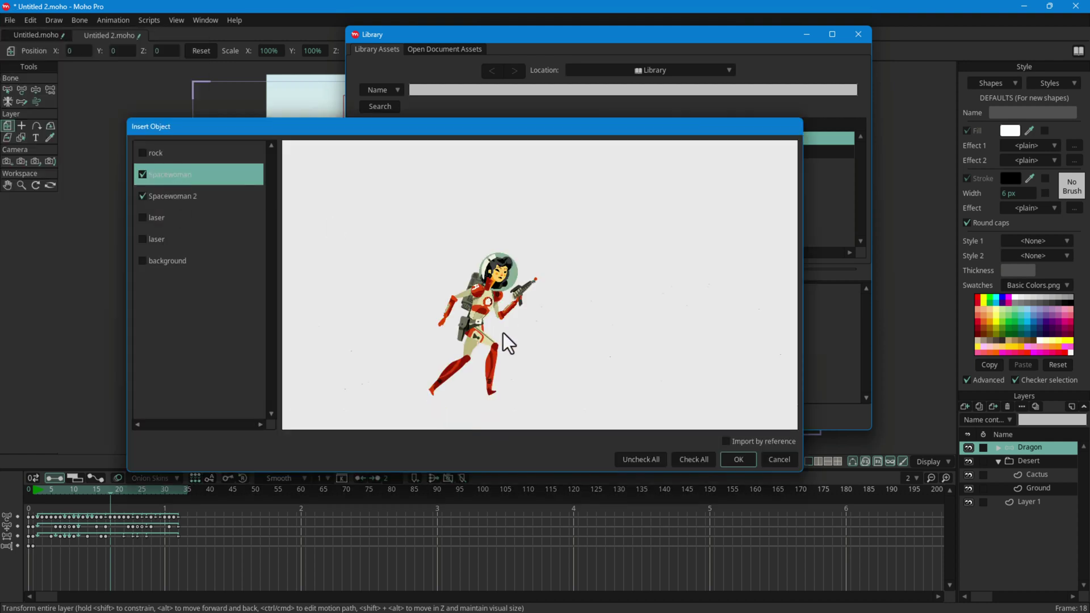
{"action": "left_click", "coordinate": [778, 462]}
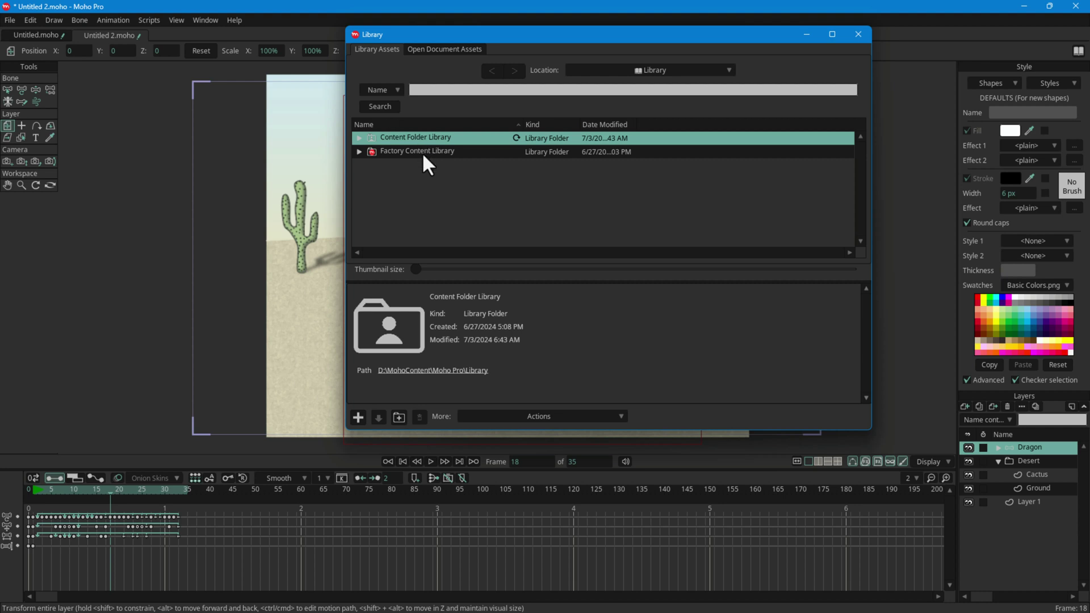
Expand the Factory Content Library to its Characters folders and slightly enlarge the thumbnail size.
{"action": "left_click", "coordinate": [404, 151]}
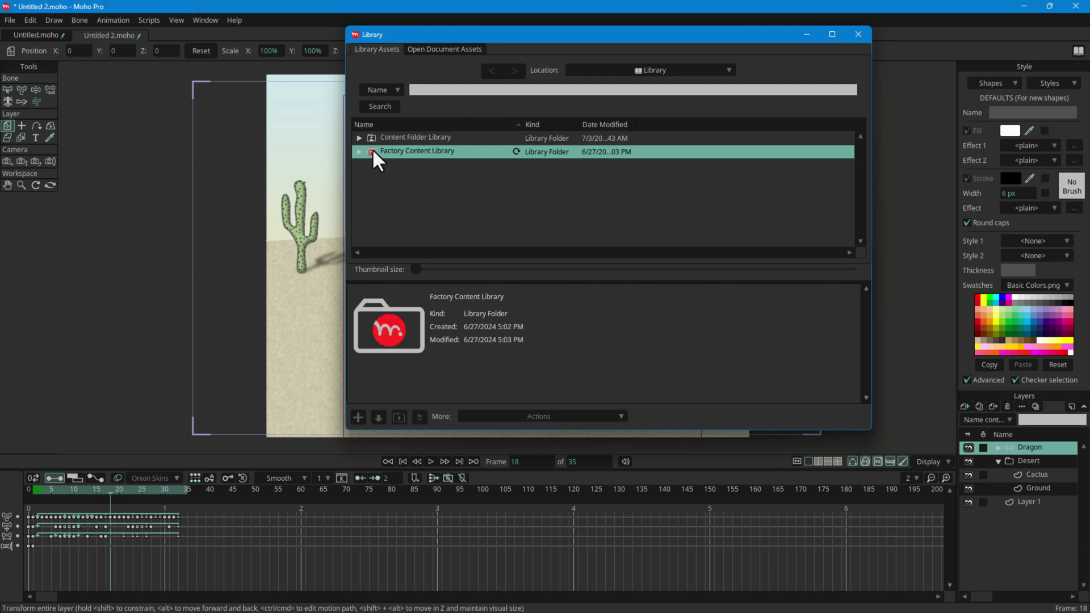
{"action": "left_click", "coordinate": [379, 139]}
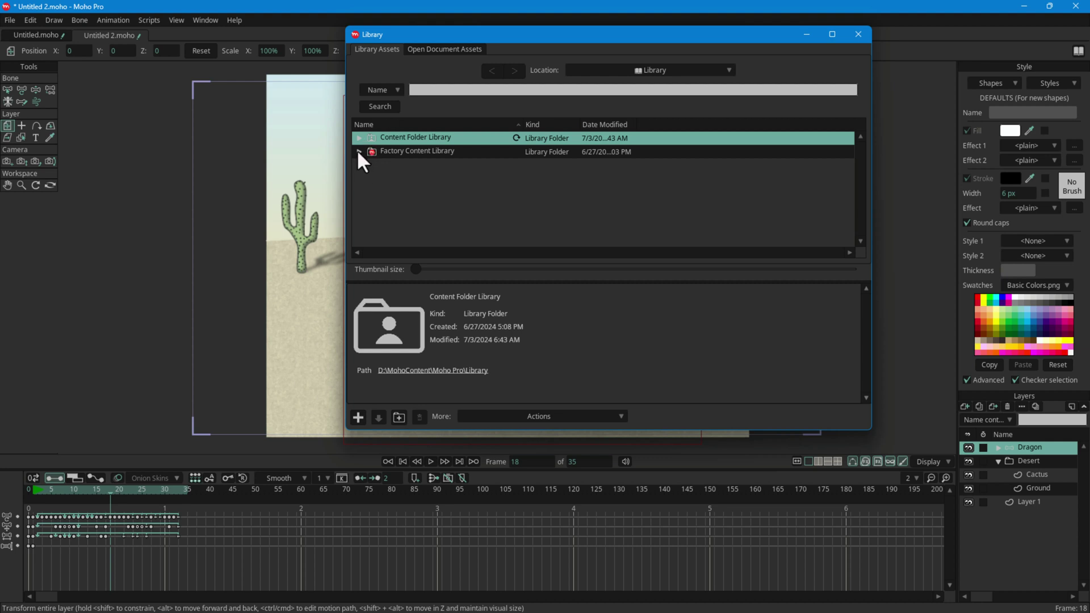
{"action": "left_click", "coordinate": [359, 152]}
{"action": "left_click", "coordinate": [414, 152]}
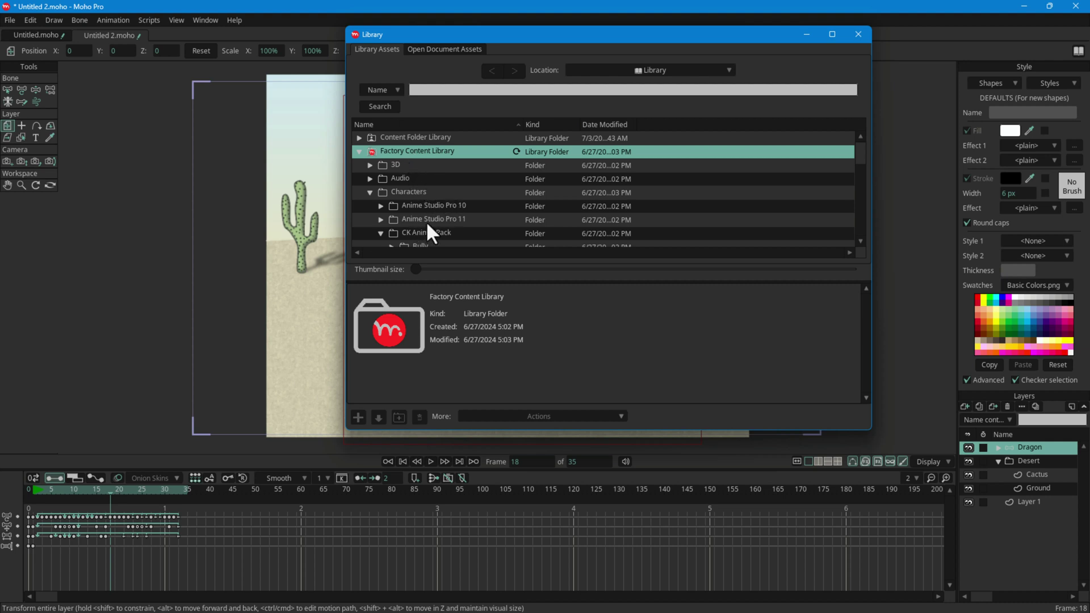
{"action": "scroll", "coordinate": [446, 206], "scroll_direction": "down", "scroll_amount": 1}
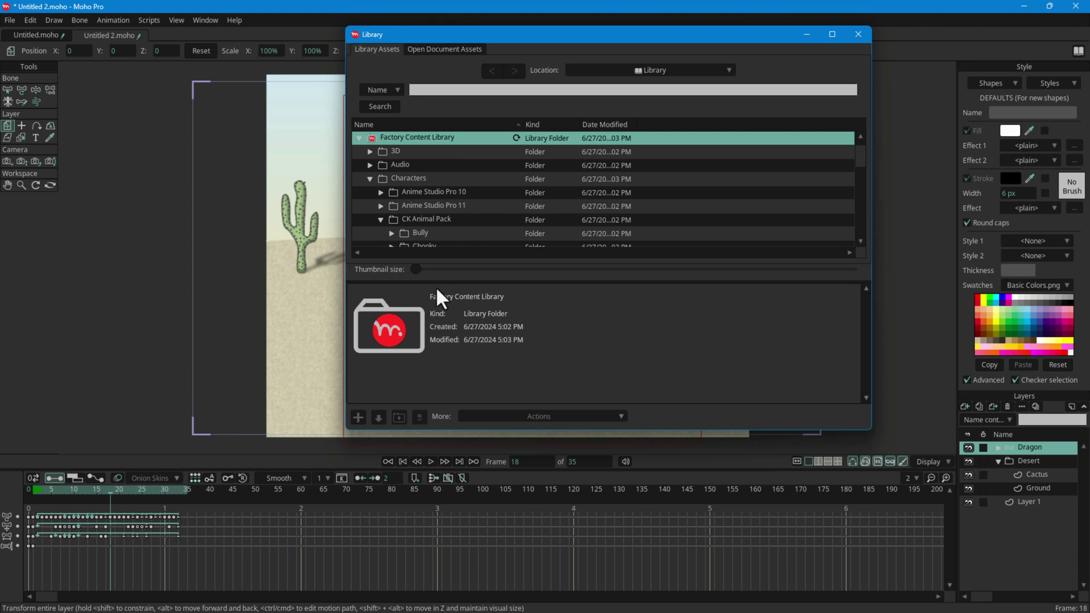
{"action": "mouse_move", "coordinate": [418, 268]}
{"action": "left_mouse_down"}
{"action": "mouse_move", "coordinate": [478, 270]}
{"action": "mouse_move", "coordinate": [423, 270]}
{"action": "left_mouse_up"}
{"action": "scroll", "coordinate": [432, 208], "scroll_direction": "down", "scroll_amount": 2}
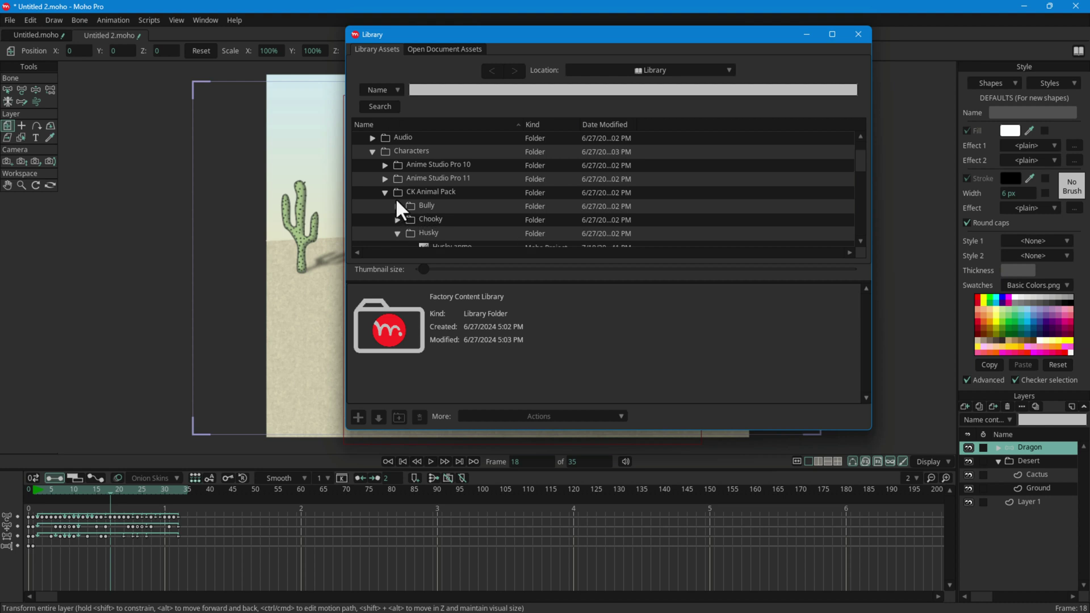
Expand the Anime Studio Pro 10 characters and preview Bigsby.anme and Gruille.anme.
{"action": "left_click", "coordinate": [385, 165]}
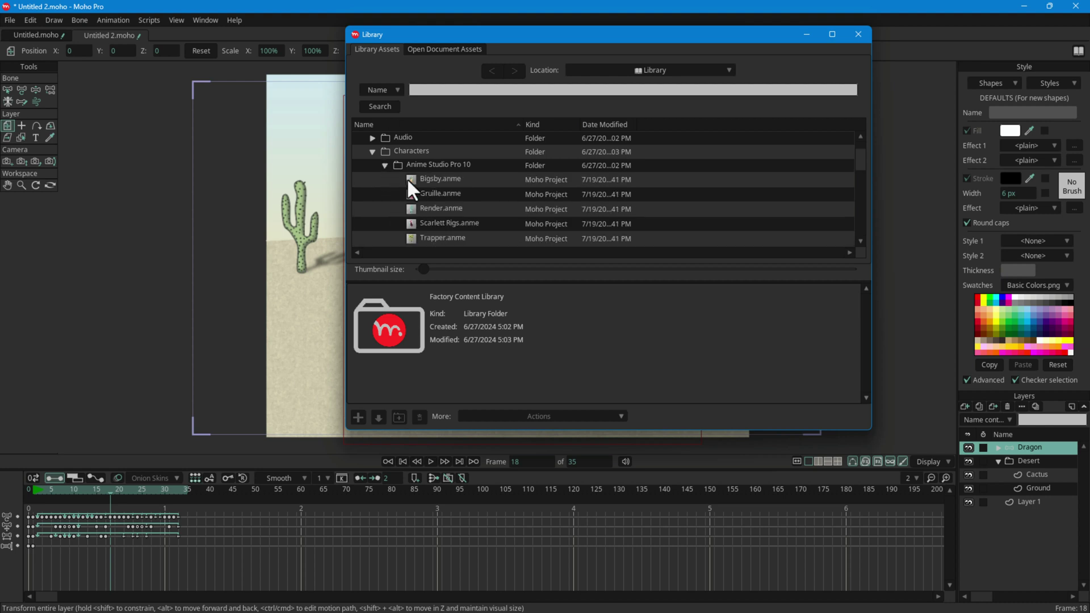
{"action": "left_click", "coordinate": [428, 177]}
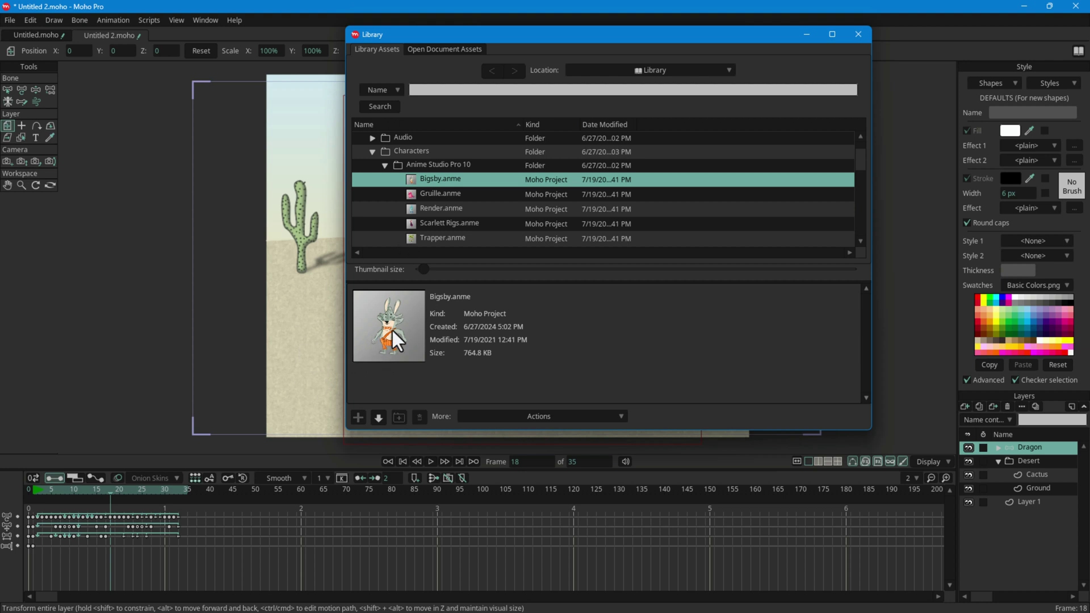
{"action": "left_click", "coordinate": [441, 194]}
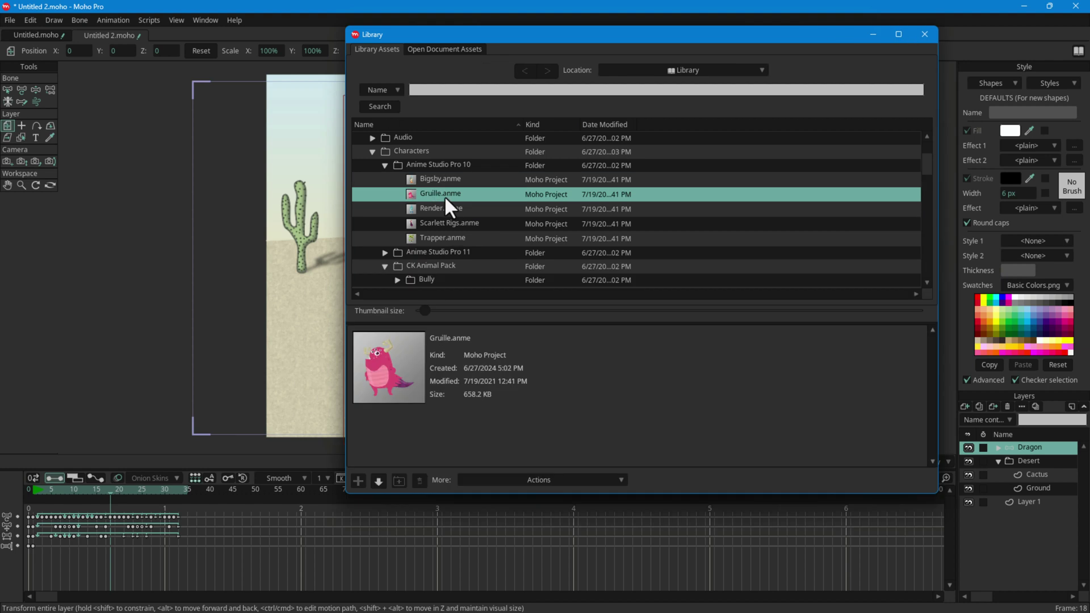
Collapse the Anime Studio Pro 10 characters, expand Anime Studio Pro 11, and preview Dragon.anime and Gorilla.anime.
{"action": "left_click", "coordinate": [385, 164]}
{"action": "left_click", "coordinate": [384, 179]}
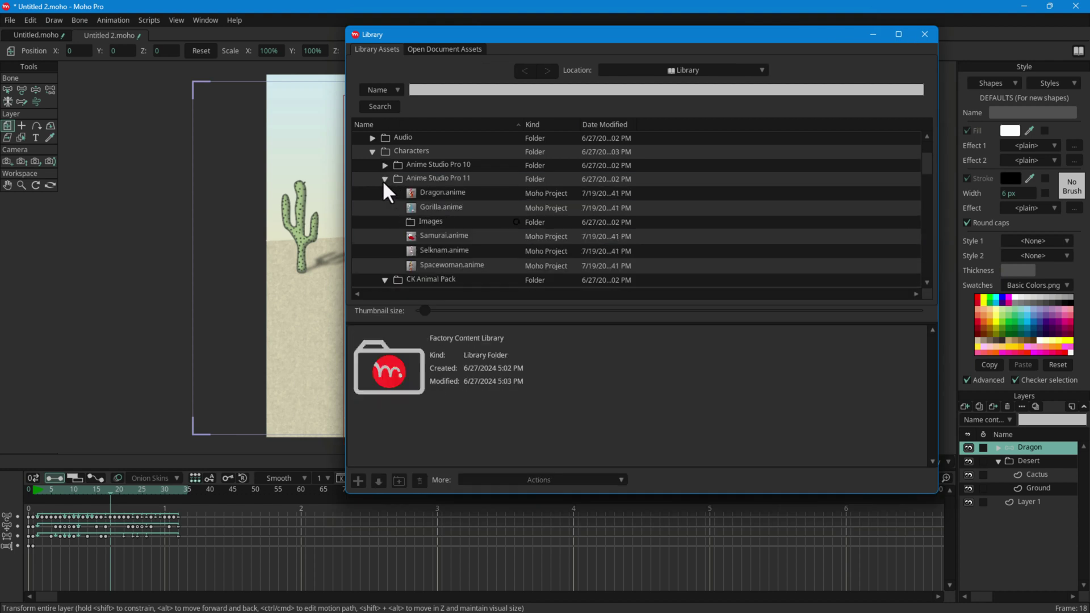
{"action": "left_click", "coordinate": [431, 189]}
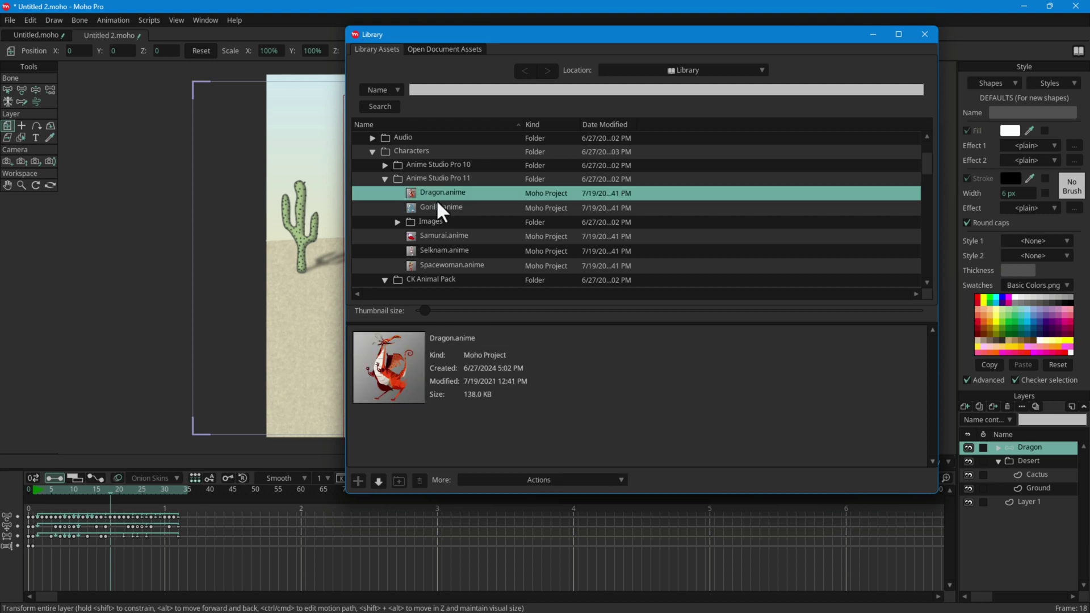
{"action": "left_click", "coordinate": [444, 206]}
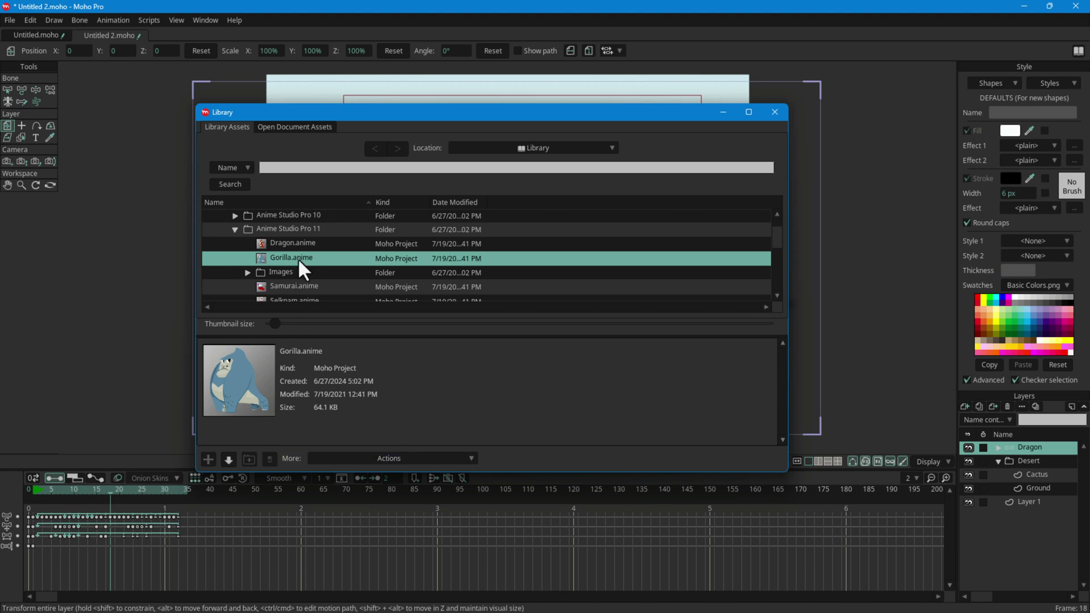
Try to insert the Gorilla.anime character from the library into the scene at frame 18.
{"action": "left_click_drag", "start_coordinate": [284, 257], "coordinate": [915, 286]}
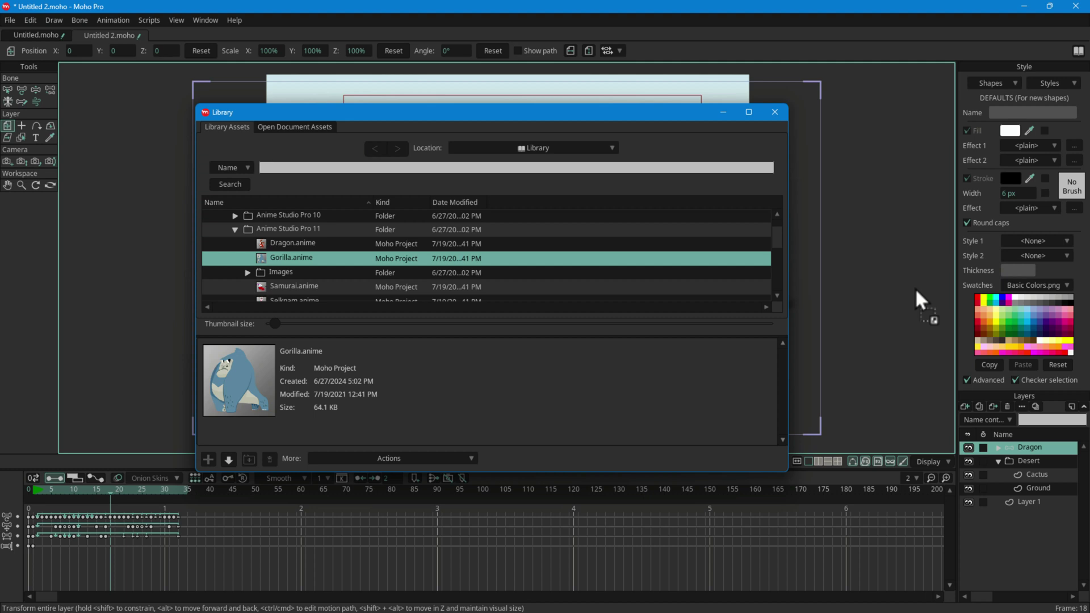
{"action": "left_click_drag", "start_coordinate": [916, 289], "coordinate": [883, 338]}
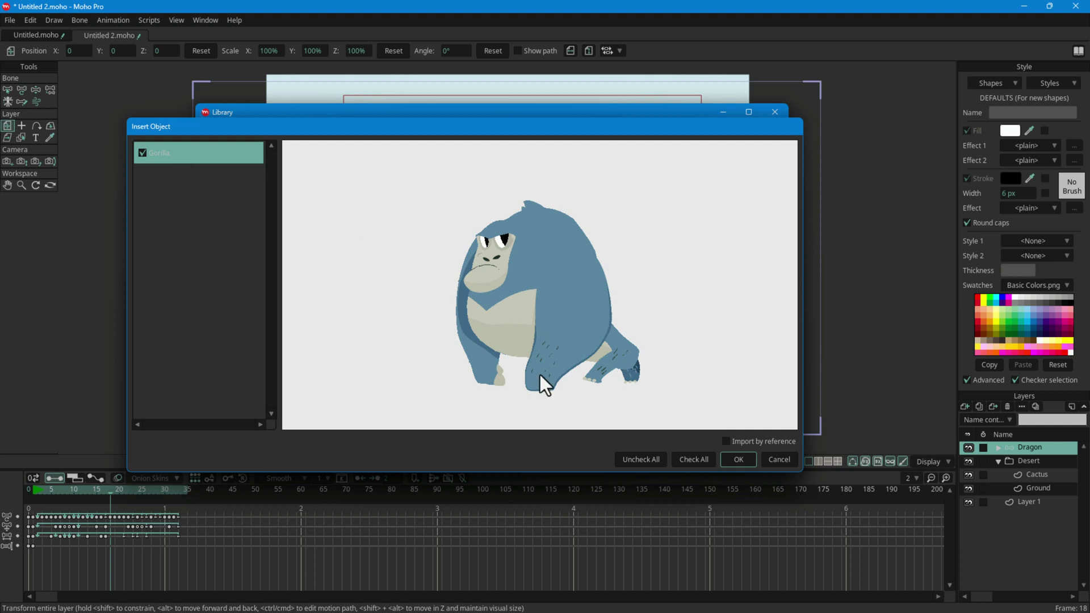
{"action": "left_click", "coordinate": [734, 458]}
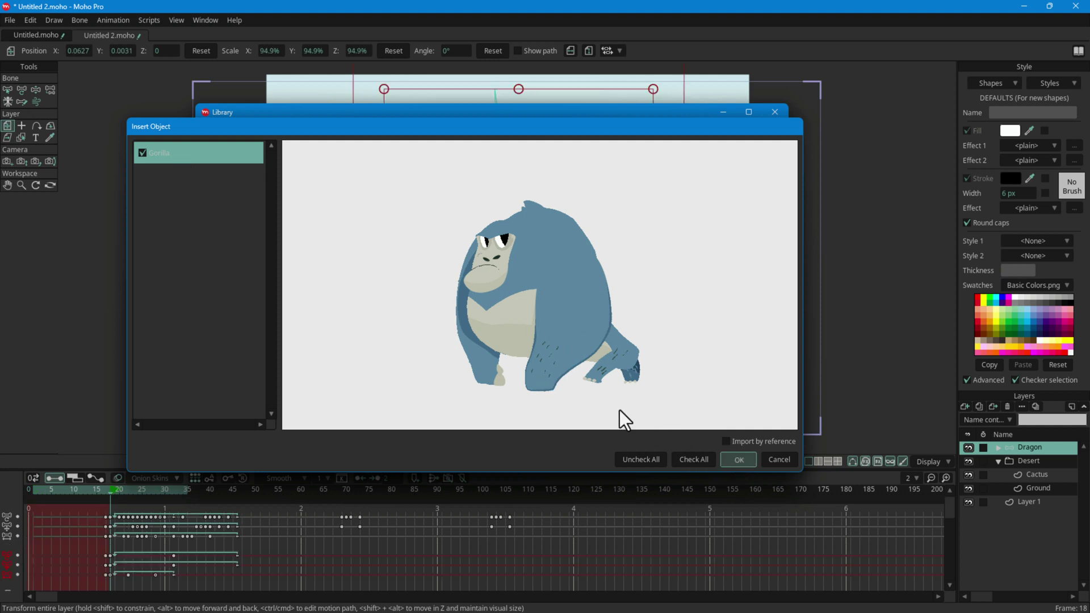
{"action": "left_click_drag", "start_coordinate": [494, 117], "coordinate": [819, 102]}
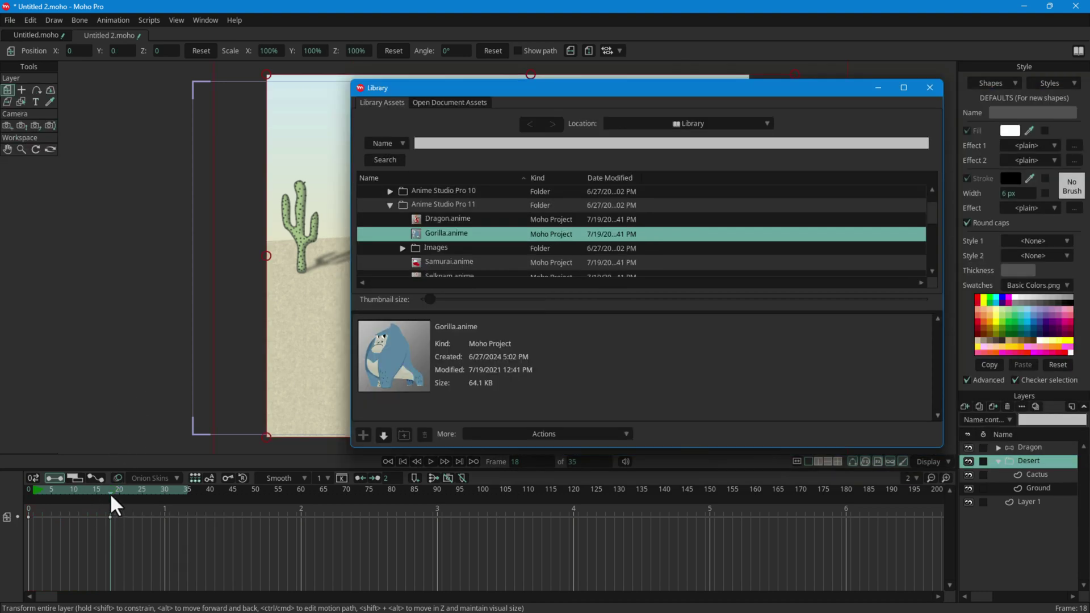
Insert Gorilla.anime from the library above the Desert layer at frame 0 and close the Library window.
{"action": "left_click_drag", "start_coordinate": [110, 493], "coordinate": [5, 517]}
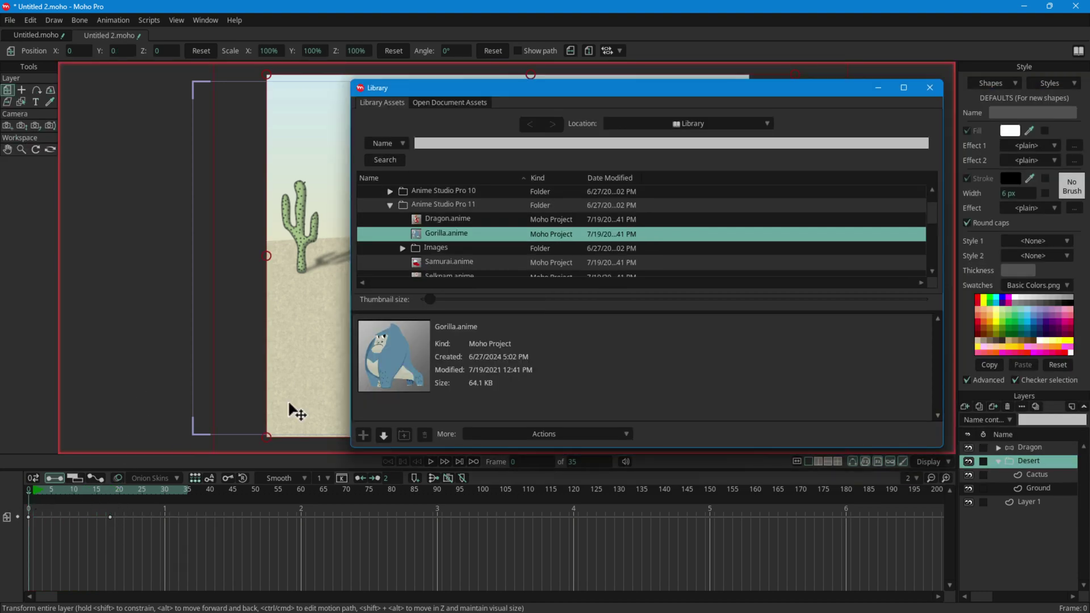
{"action": "left_click", "coordinate": [384, 435]}
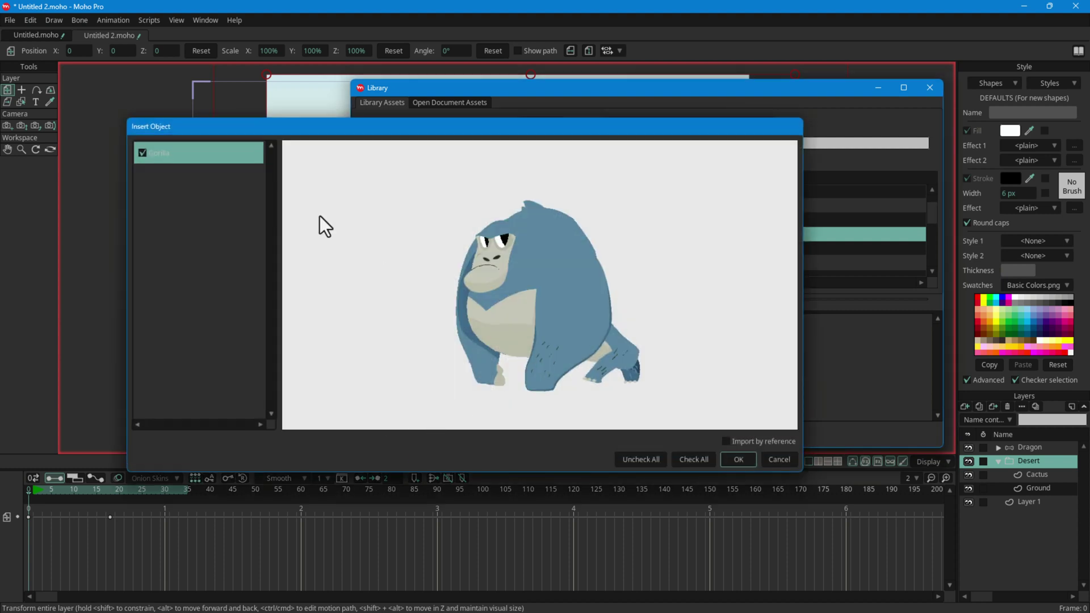
{"action": "left_click", "coordinate": [740, 458]}
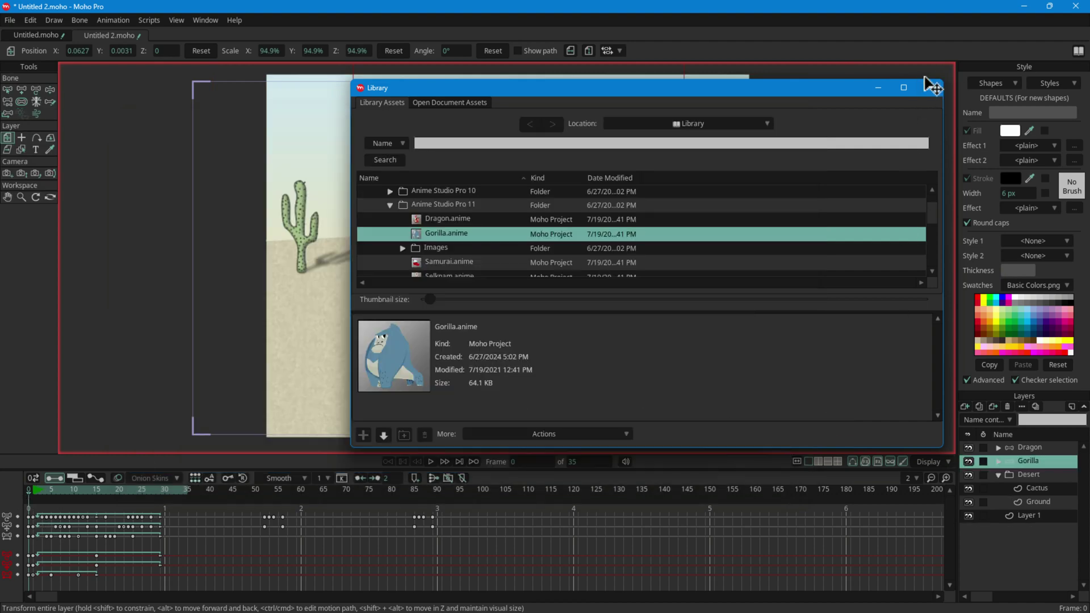
{"action": "left_click", "coordinate": [878, 87]}
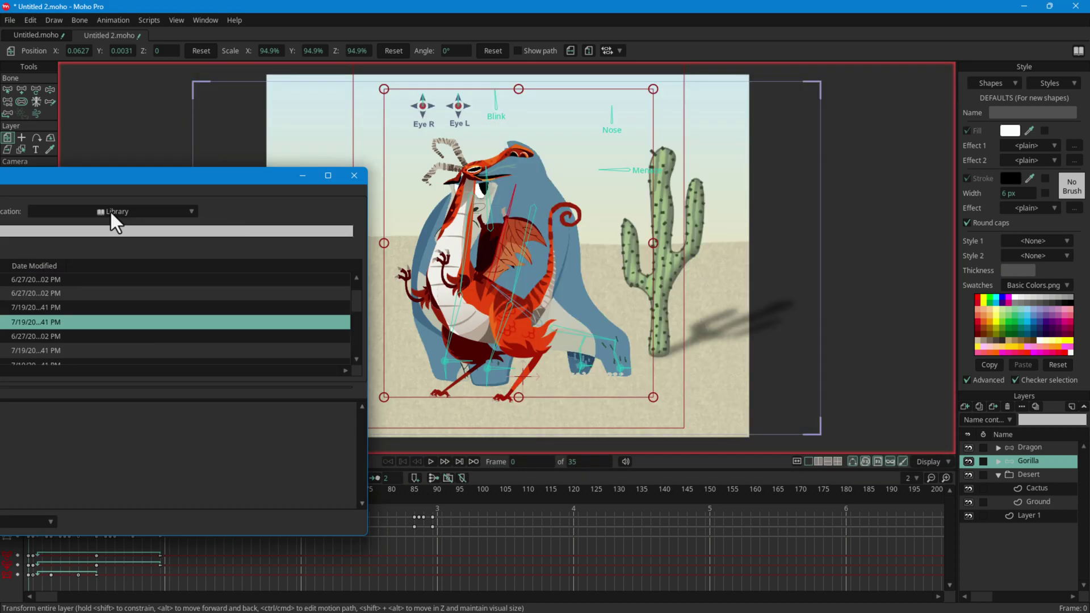
{"action": "key", "text": "ctrl+shift+l"}
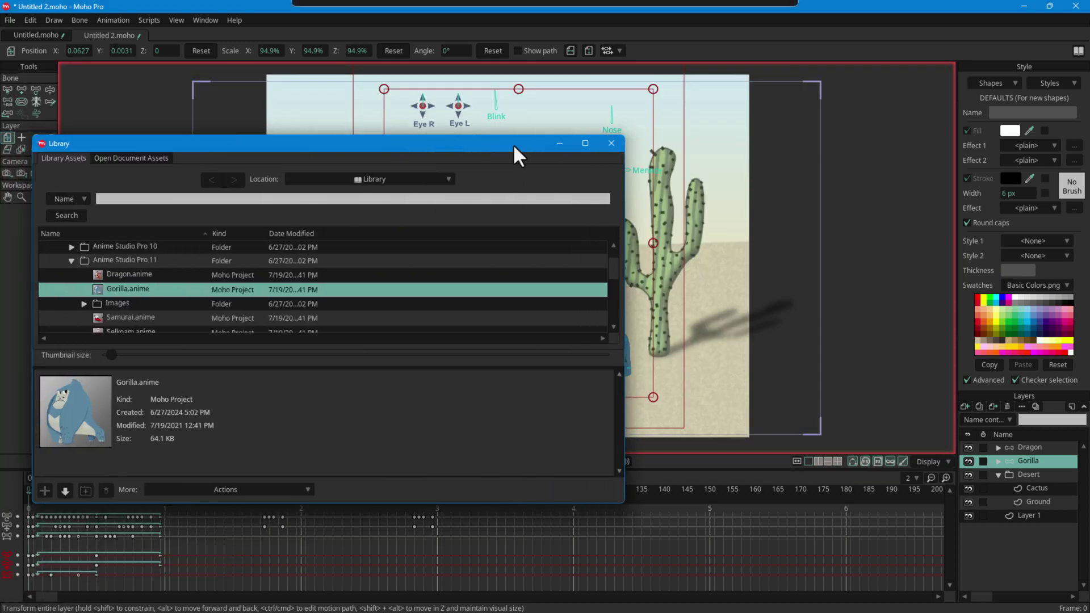
{"action": "left_click", "coordinate": [612, 143]}
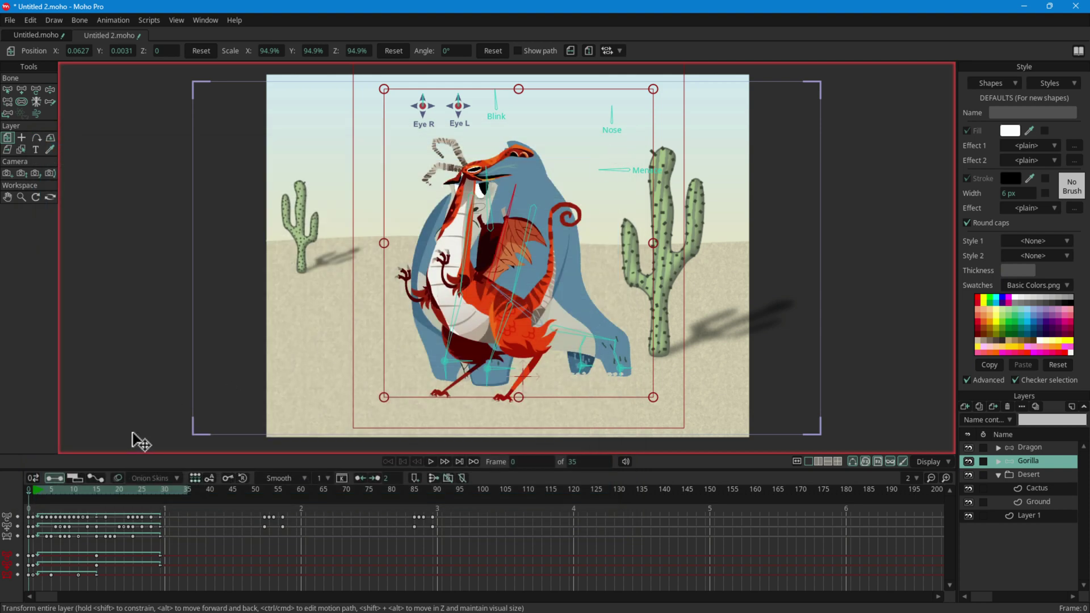
Play the animation, stop it at frame 23, and move the Gorilla to about X 1.46, Y -0.12.
{"action": "left_click", "coordinate": [431, 461]}
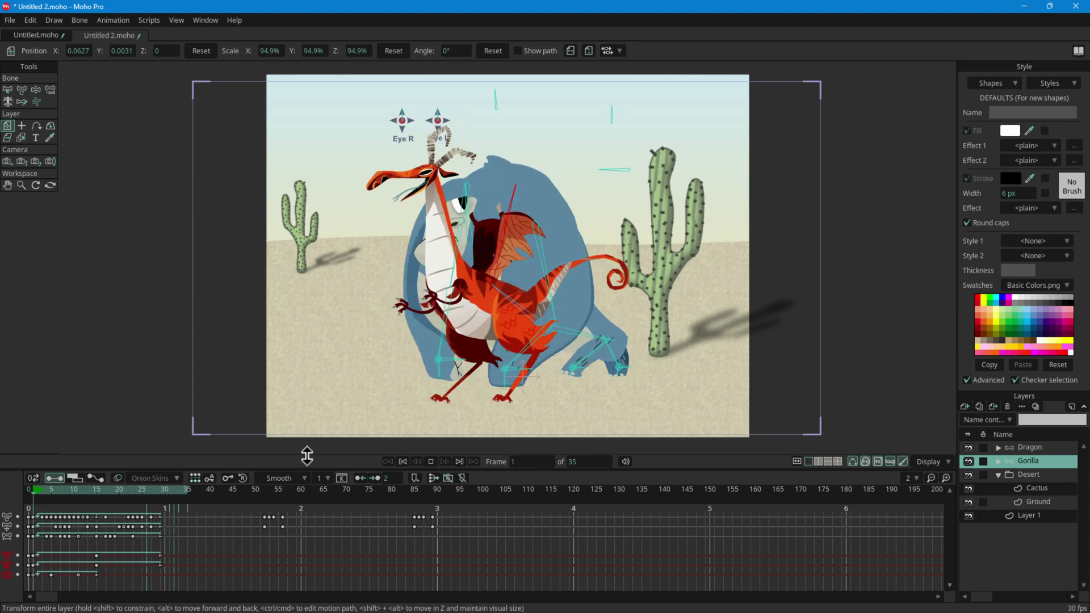
{"action": "left_click", "coordinate": [431, 462]}
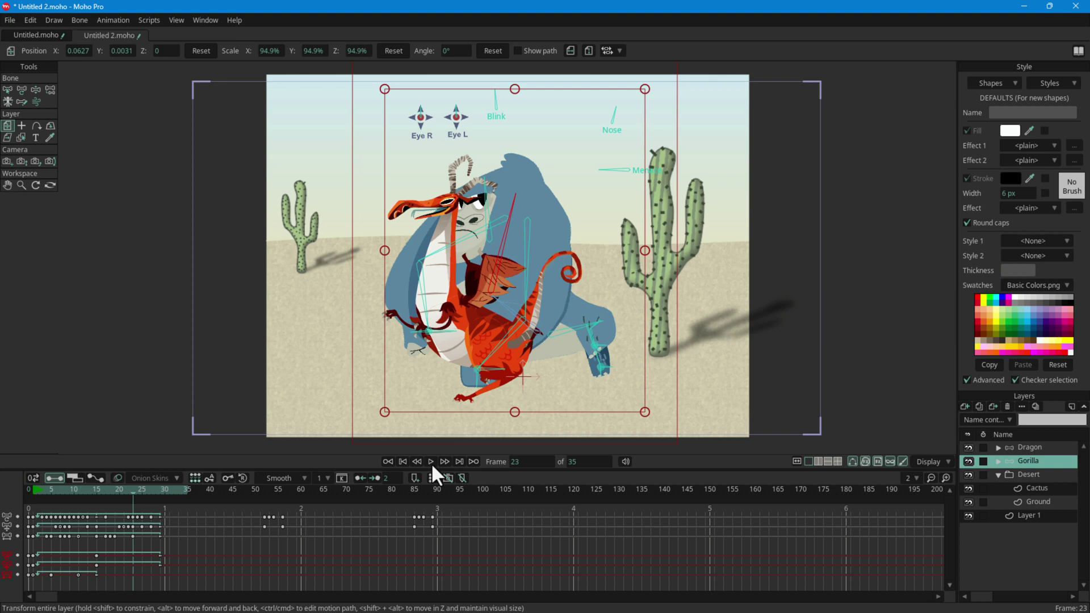
{"action": "left_click", "coordinate": [1010, 445]}
{"action": "left_click", "coordinate": [1014, 462]}
{"action": "left_click_drag", "start_coordinate": [596, 165], "coordinate": [804, 190]}
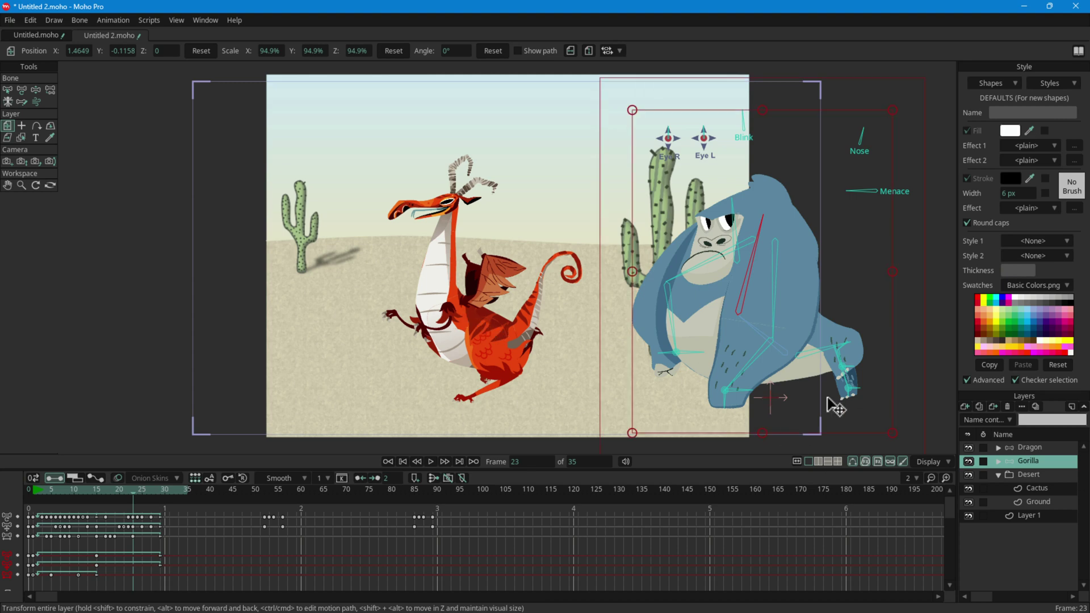
At frame 23, move the Dragon to about X -0.58, Y -0.06 and the Gorilla to about X 0.79, Y -0.22.
{"action": "left_click", "coordinate": [1032, 449]}
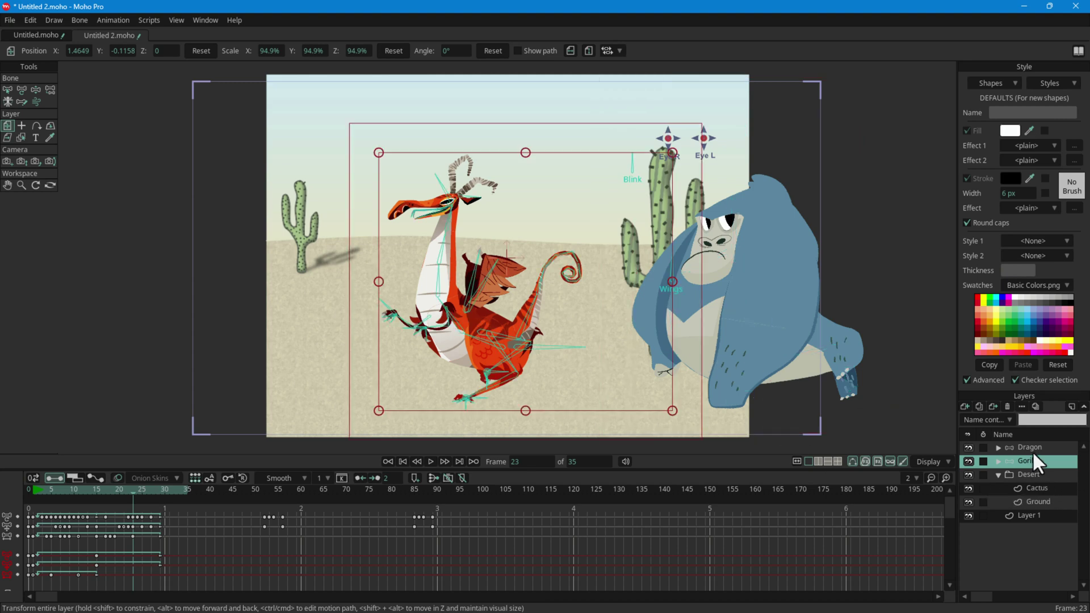
{"action": "left_click_drag", "start_coordinate": [482, 325], "coordinate": [407, 336]}
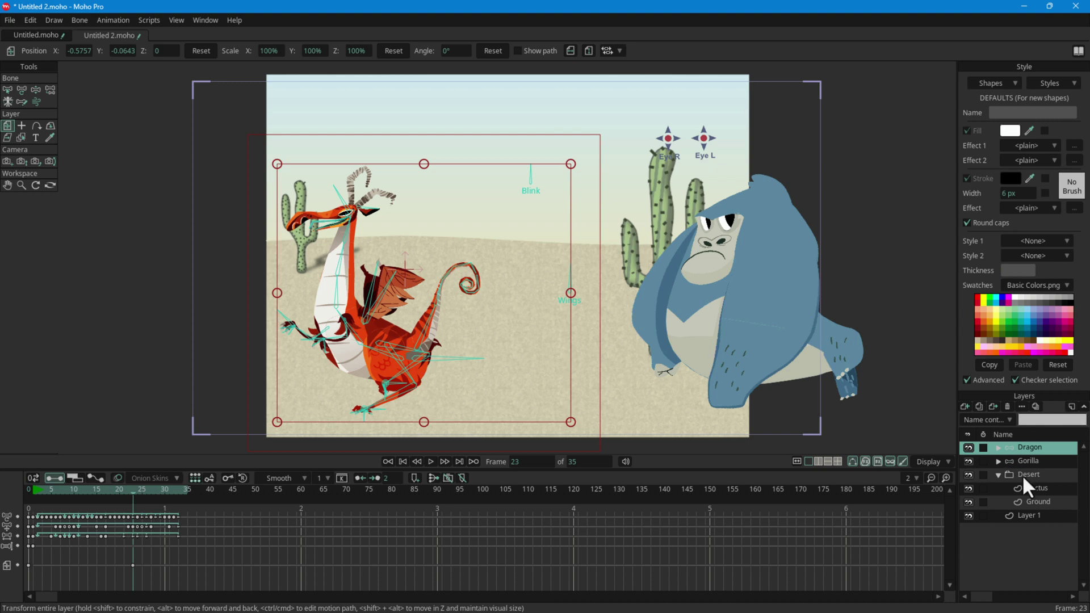
{"action": "left_click", "coordinate": [1040, 461]}
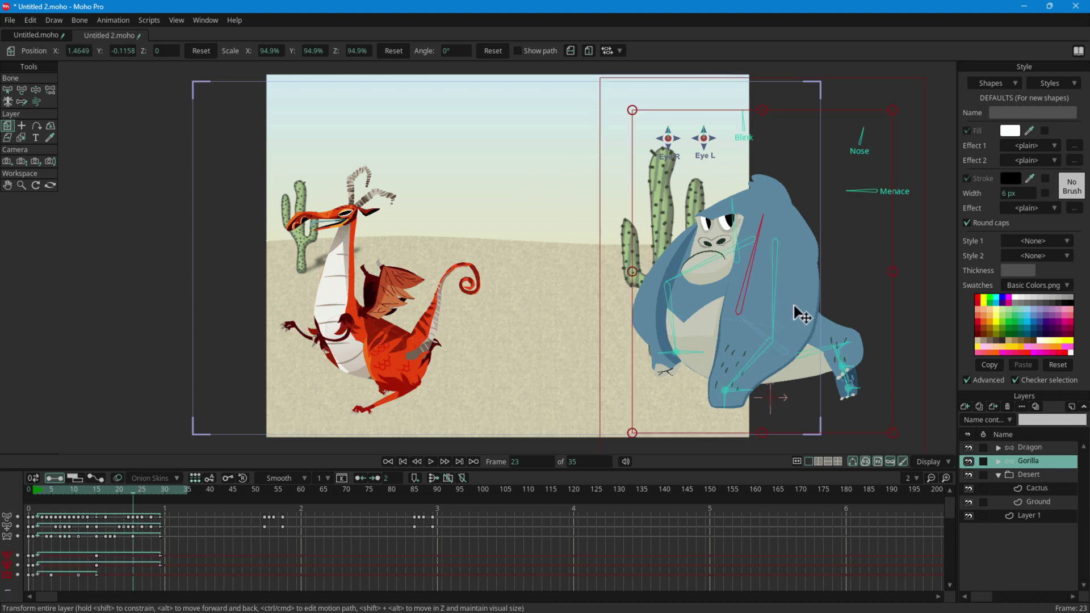
{"action": "left_click_drag", "start_coordinate": [709, 325], "coordinate": [689, 329]}
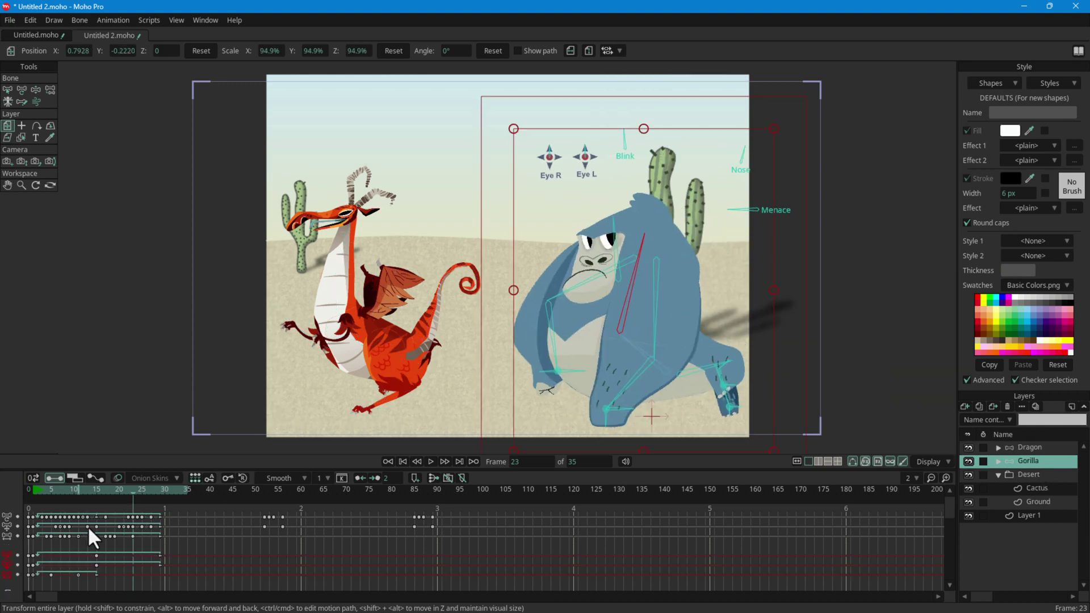
Delete the Gorilla's stray keyframes between about frames 50 and 90.
{"action": "left_click_drag", "start_coordinate": [132, 493], "coordinate": [5, 493]}
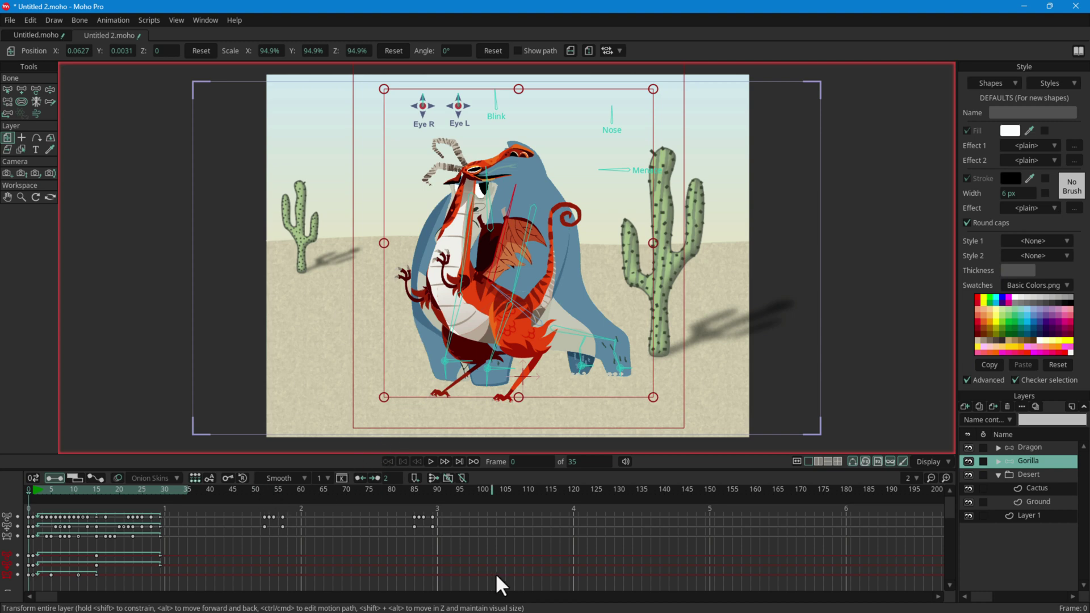
{"action": "left_click_drag", "start_coordinate": [518, 559], "coordinate": [244, 509]}
{"action": "left_click_drag", "start_coordinate": [83, 489], "coordinate": [430, 492]}
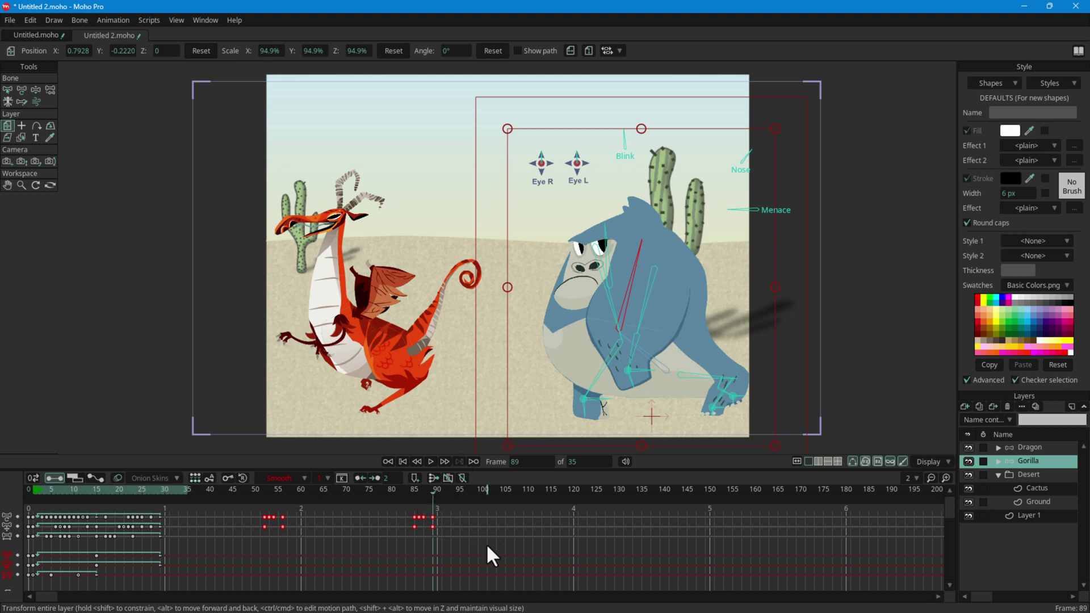
{"action": "left_click_drag", "start_coordinate": [488, 544], "coordinate": [243, 510]}
{"action": "key", "text": "Delete"}
At frame 0, move the Gorilla to about X 0.79, Y -0.16 and the Dragon to about X -0.84, Y -0.11.
{"action": "left_click_drag", "start_coordinate": [233, 490], "coordinate": [9, 490]}
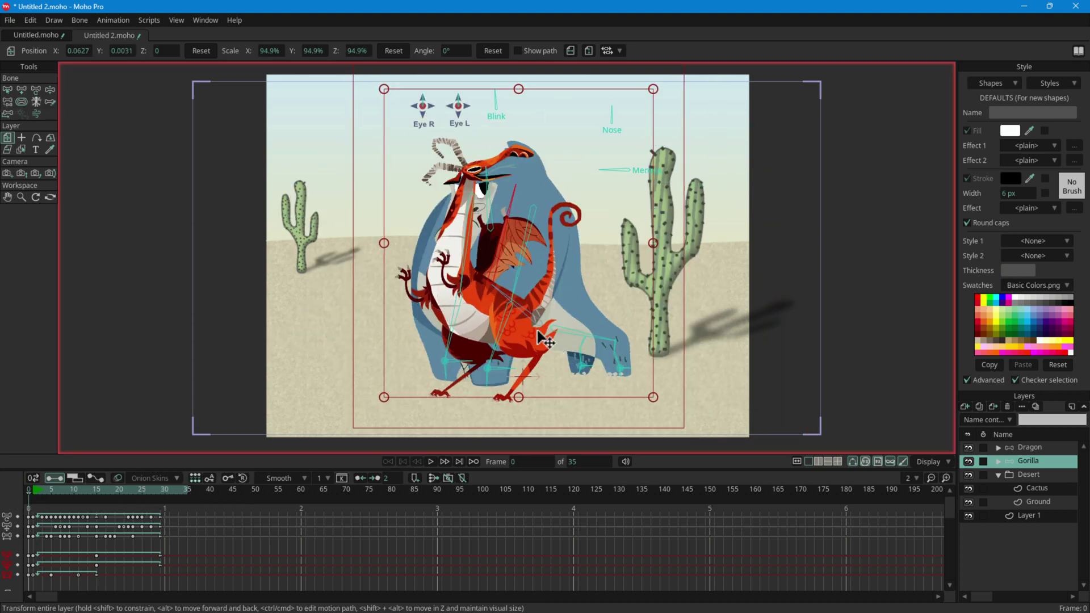
{"action": "left_click_drag", "start_coordinate": [542, 339], "coordinate": [671, 368]}
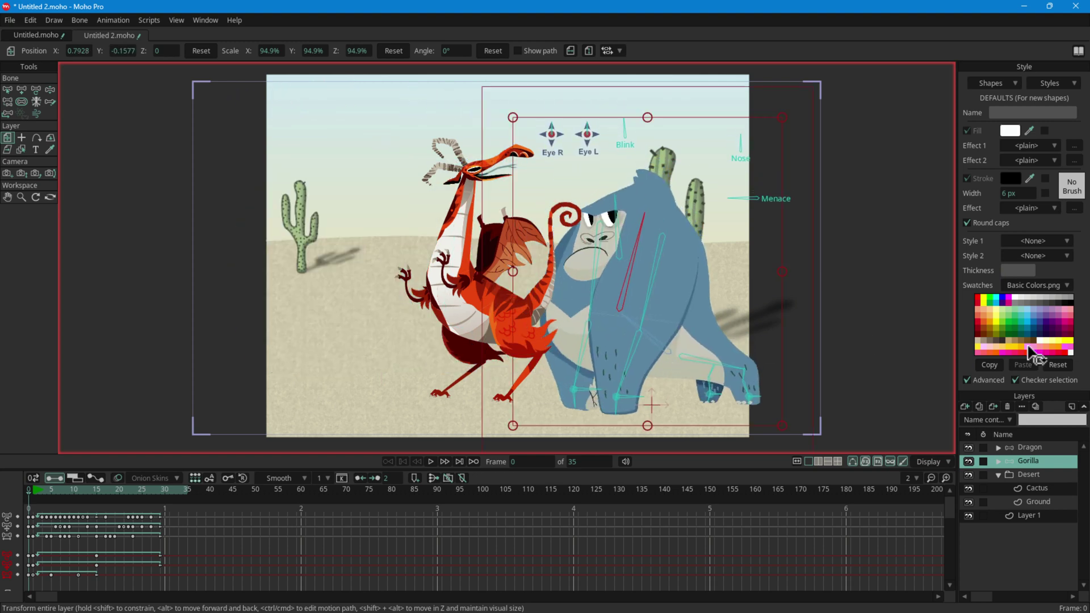
{"action": "left_click_drag", "start_coordinate": [521, 273], "coordinate": [378, 301]}
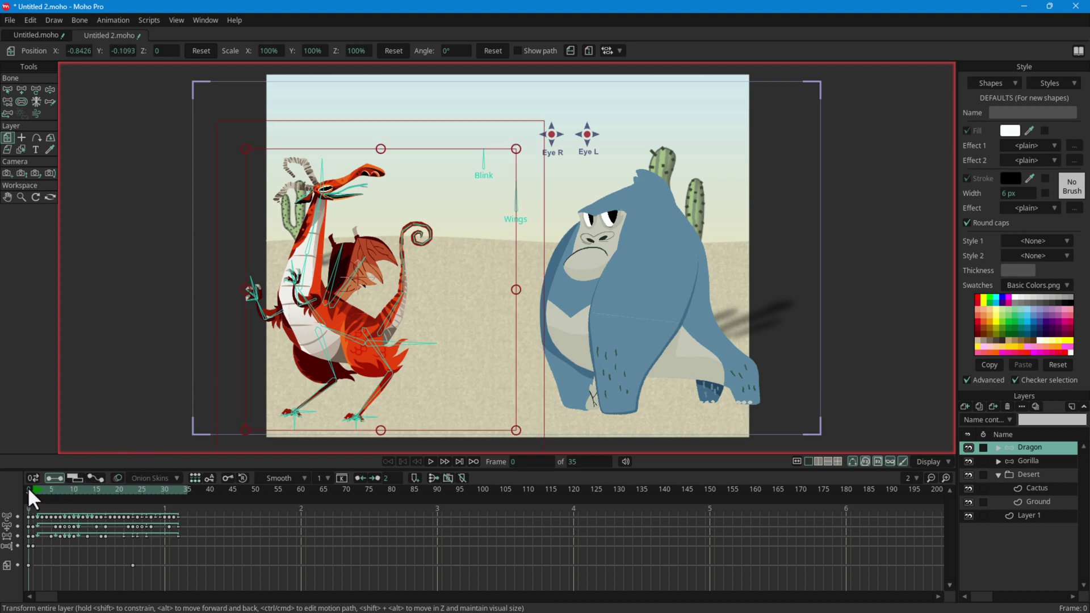
Play back the animation of both characters from frame 1 and return to frame 0.
{"action": "mouse_move", "coordinate": [29, 485]}
{"action": "left_mouse_down"}
{"action": "mouse_move", "coordinate": [66, 486]}
{"action": "mouse_move", "coordinate": [18, 486]}
{"action": "mouse_move", "coordinate": [78, 493]}
{"action": "mouse_move", "coordinate": [14, 496]}
{"action": "left_mouse_up"}
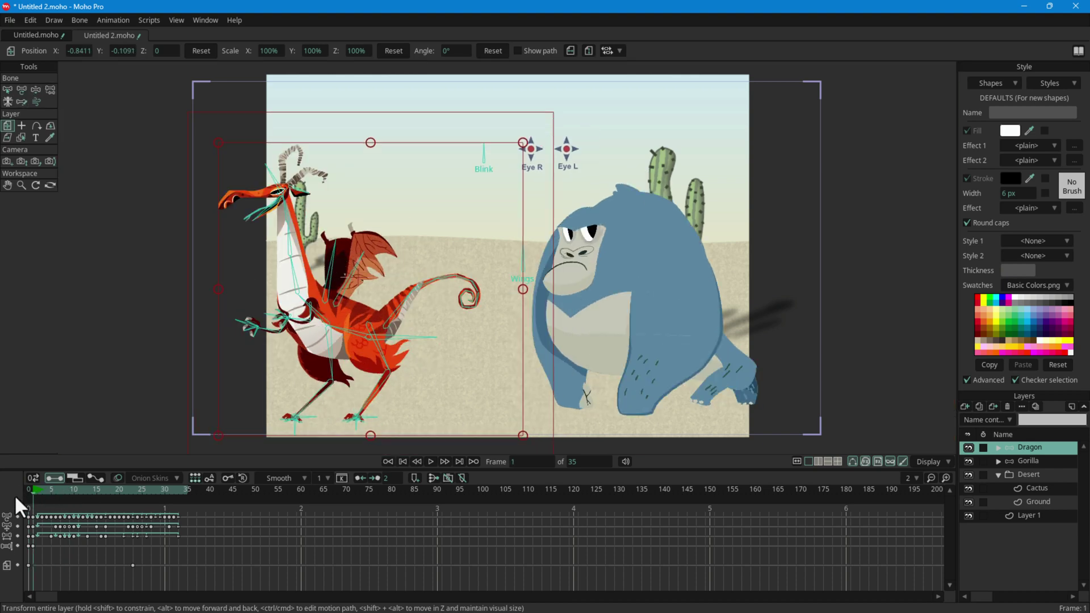
{"action": "left_click", "coordinate": [430, 461]}
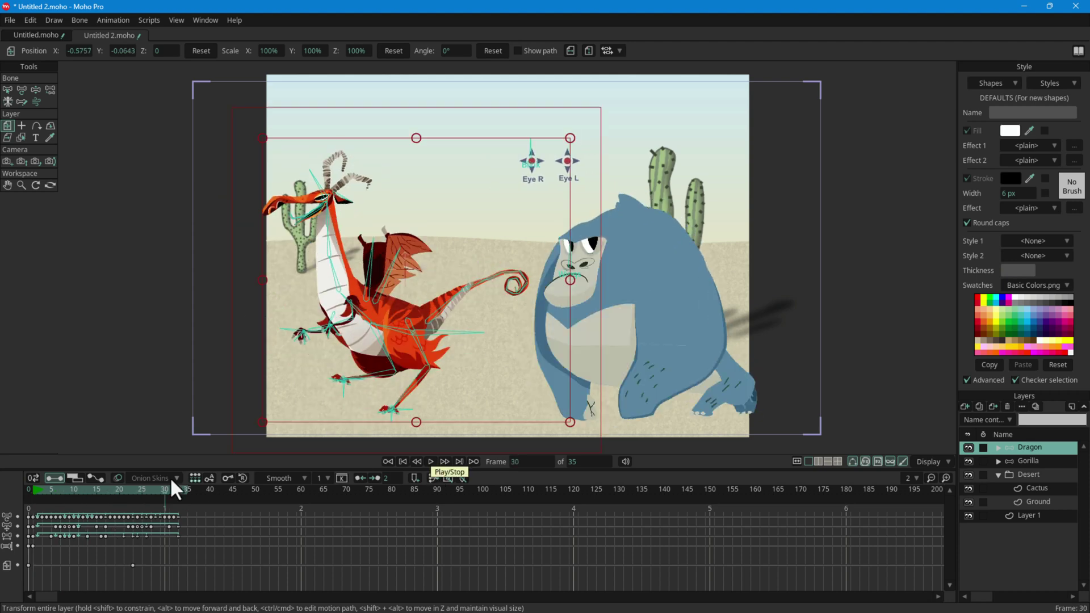
{"action": "left_click", "coordinate": [175, 372]}
{"action": "key", "text": "ctrl+shift+Left"}
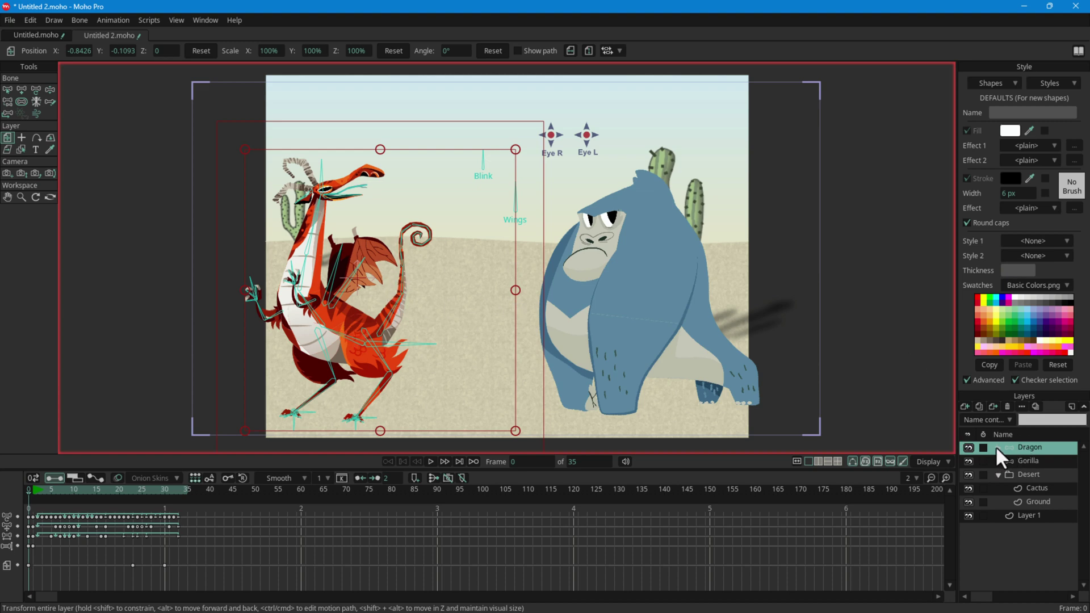
Delete the Dragon layer and Layer 1, and collapse the Desert group.
{"action": "left_click", "coordinate": [1007, 407]}
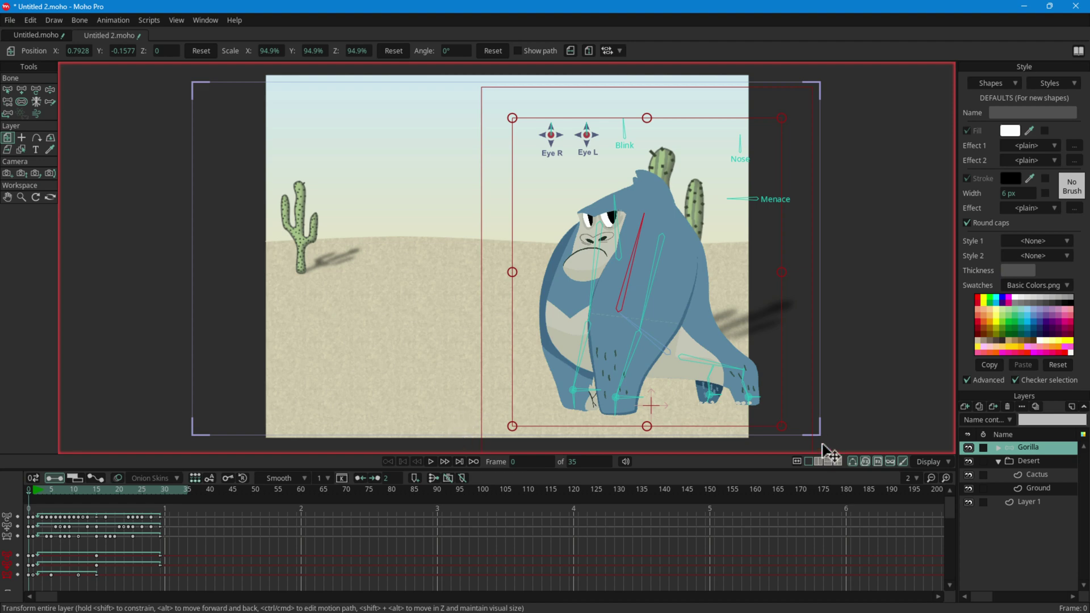
{"action": "left_click", "coordinate": [998, 462]}
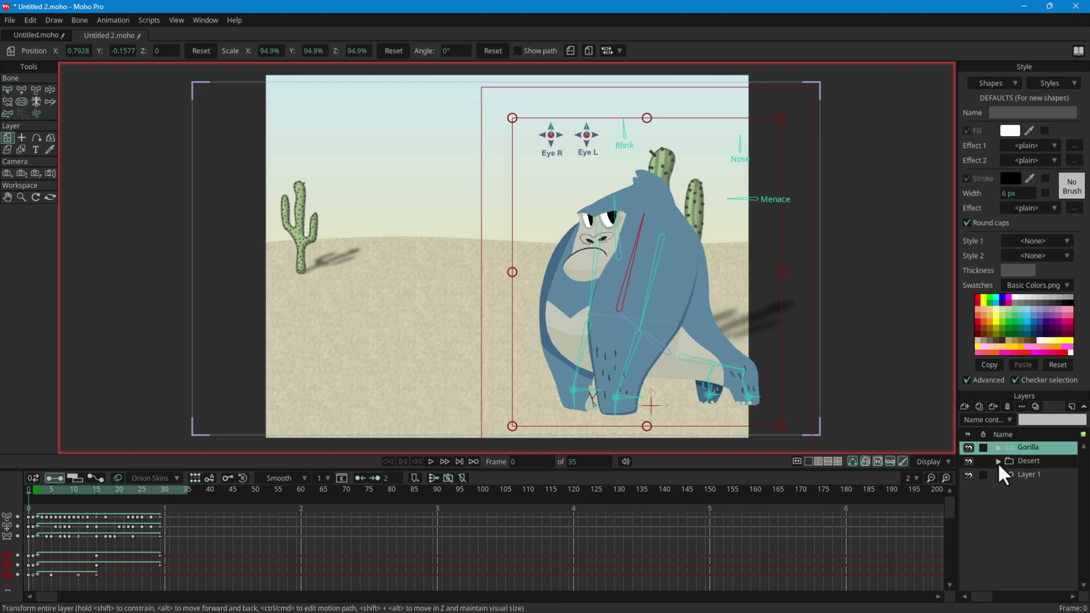
{"action": "left_click", "coordinate": [1029, 460]}
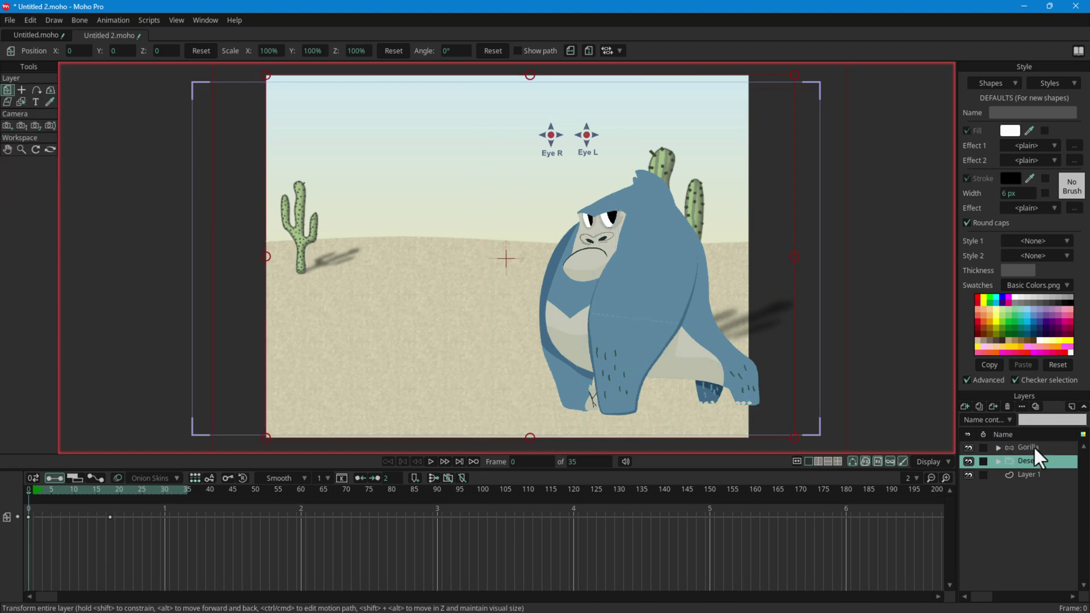
{"action": "left_click", "coordinate": [1033, 447]}
{"action": "left_click", "coordinate": [1030, 473]}
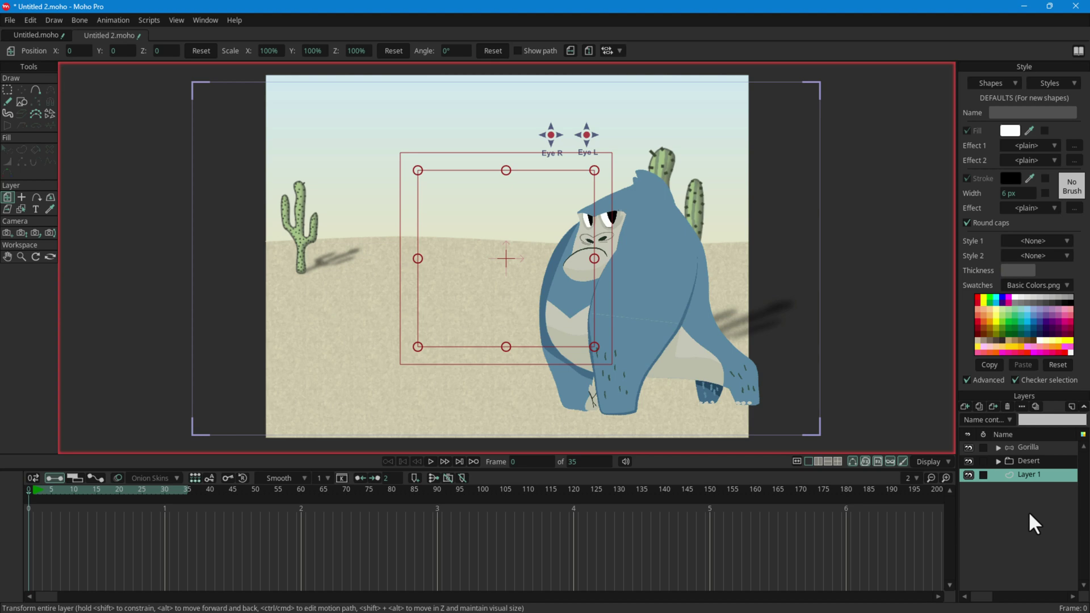
{"action": "left_click", "coordinate": [1029, 461]}
{"action": "left_click", "coordinate": [1028, 447]}
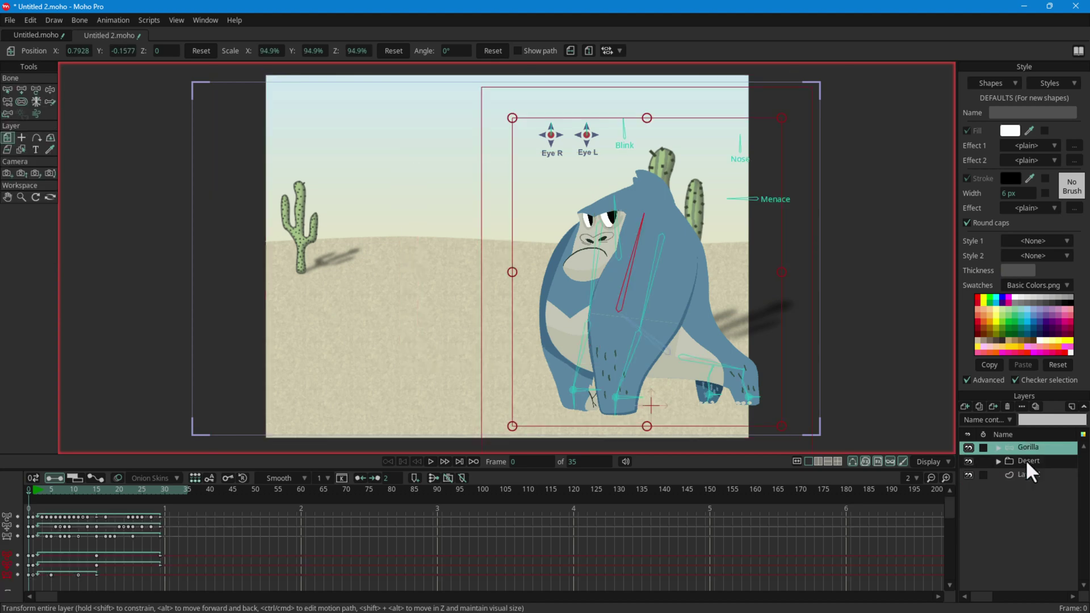
{"action": "left_click", "coordinate": [1029, 461]}
{"action": "left_click", "coordinate": [1029, 475]}
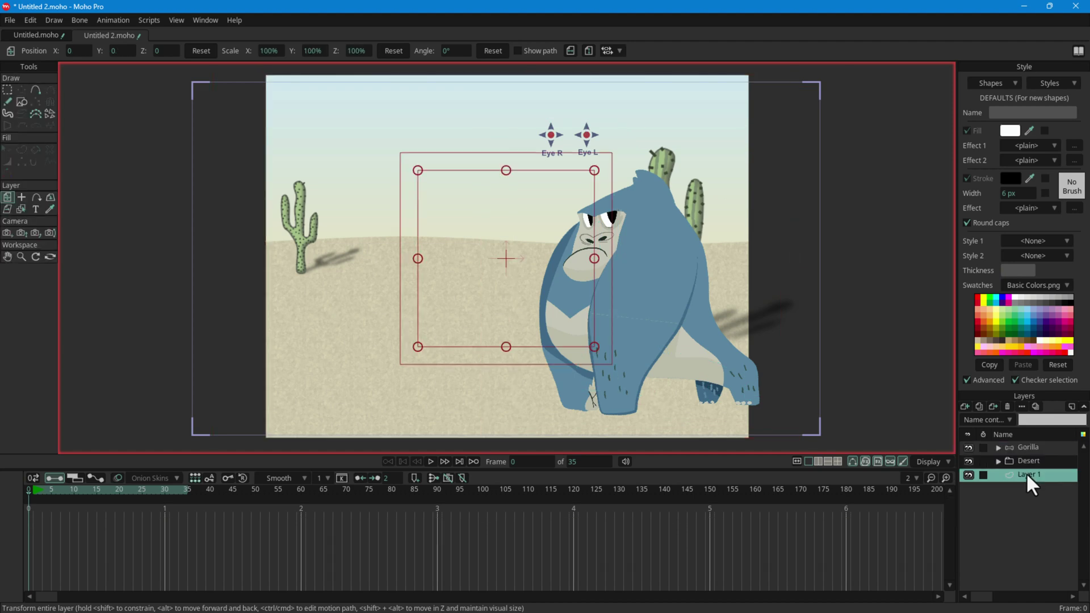
{"action": "left_click", "coordinate": [1008, 407]}
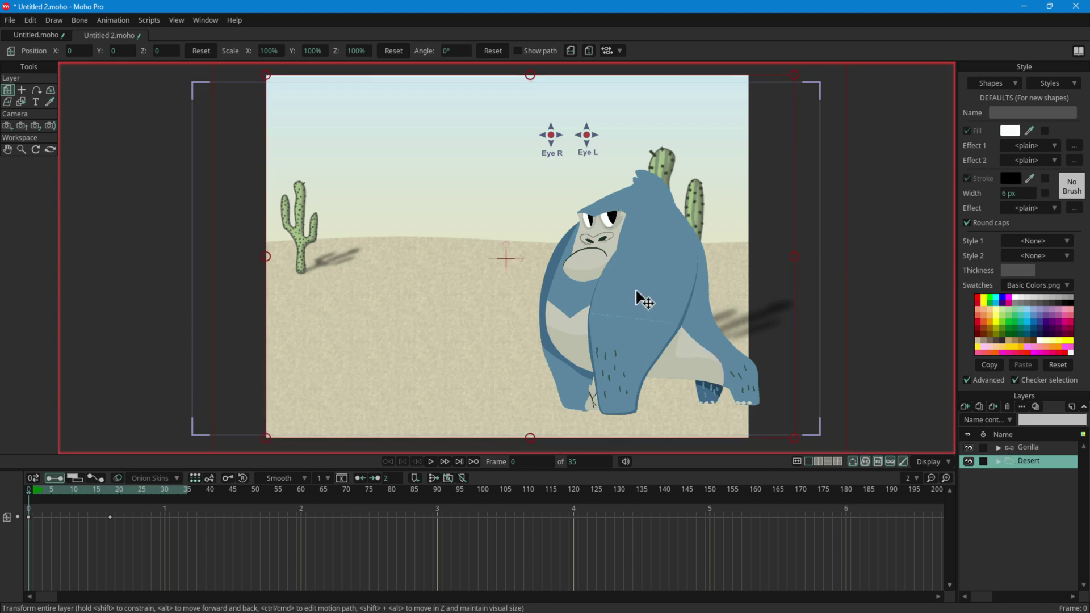
Select the Gorilla layer, save the project, and save a copy as "pre-rigged character" in the MohoContent folder.
{"action": "left_click", "coordinate": [1044, 448]}
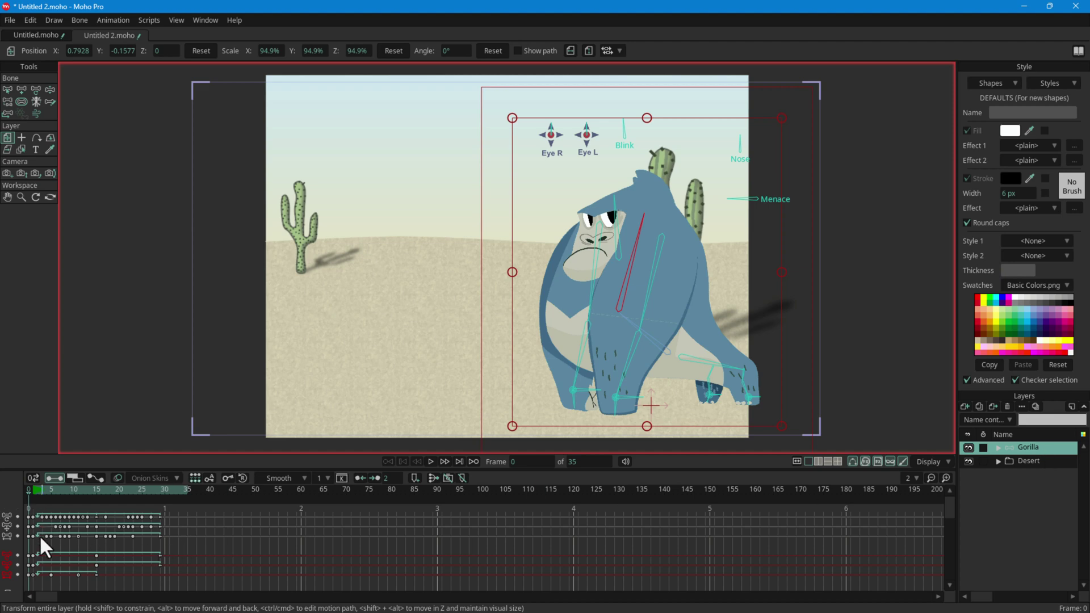
{"action": "key", "text": "ctrl+s"}
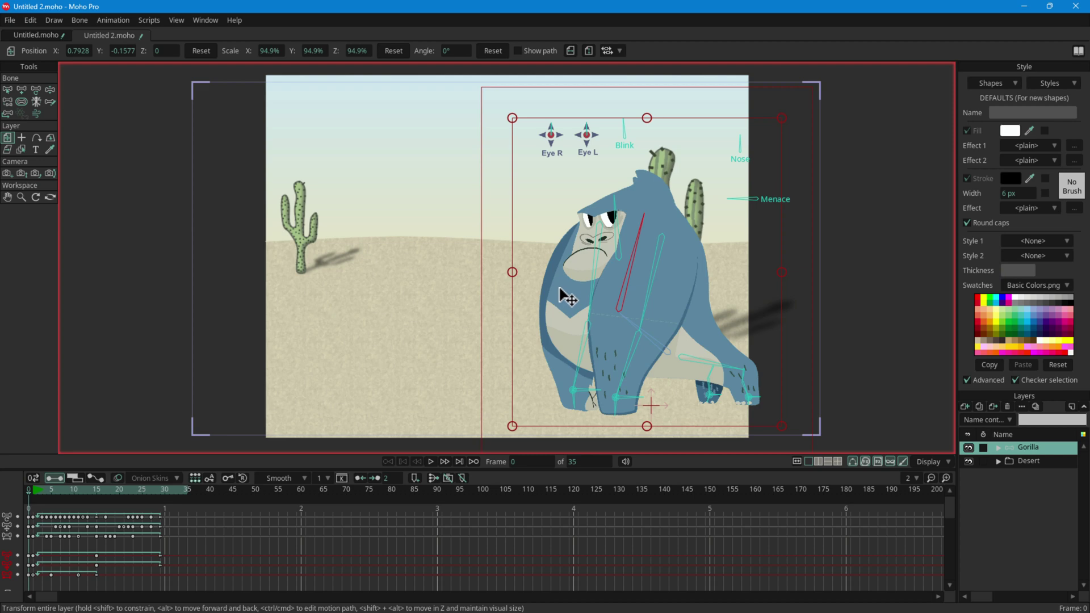
{"action": "key", "text": "ctrl+shift+s"}
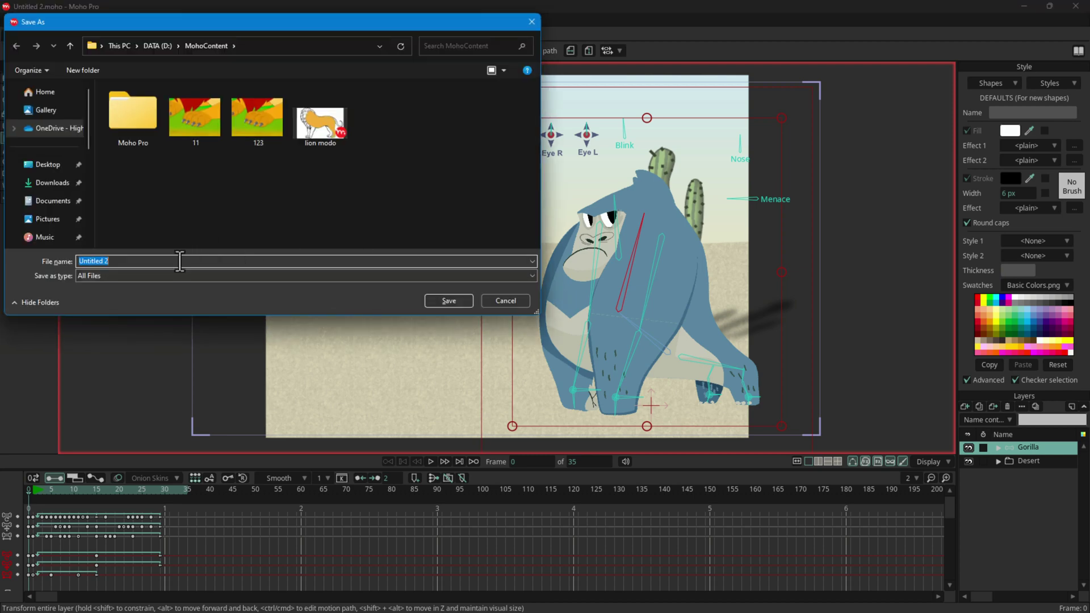
{"action": "type", "text": "pre-rigged character"}
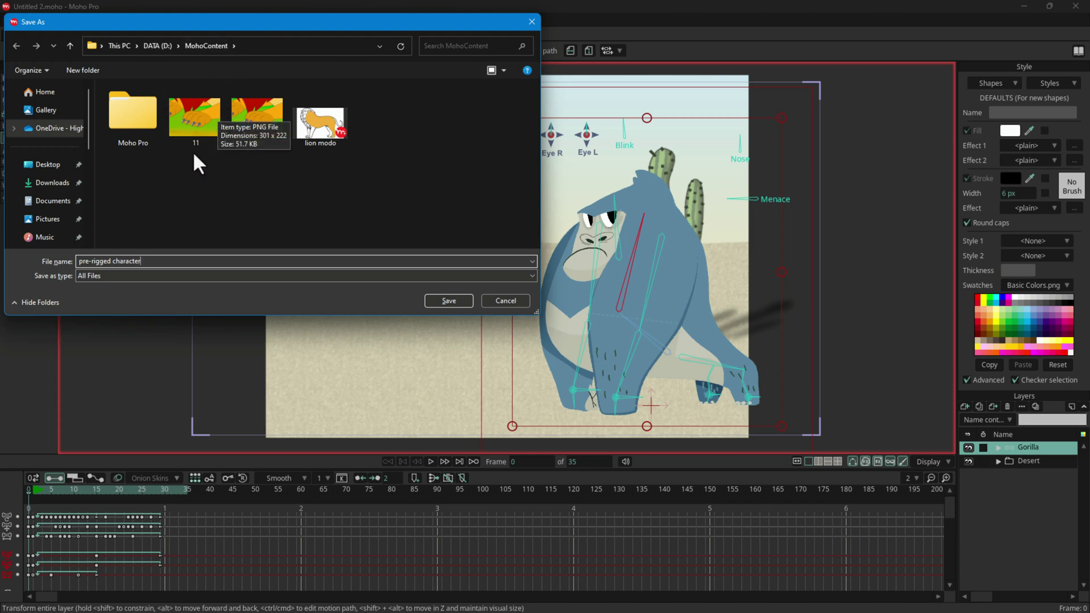
{"action": "left_click", "coordinate": [449, 300]}
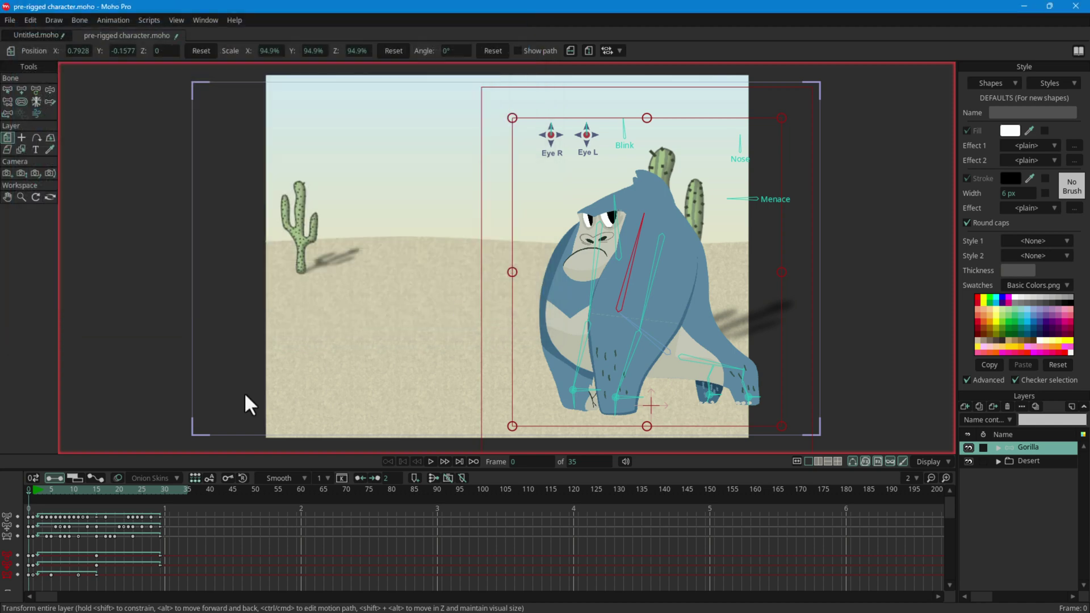